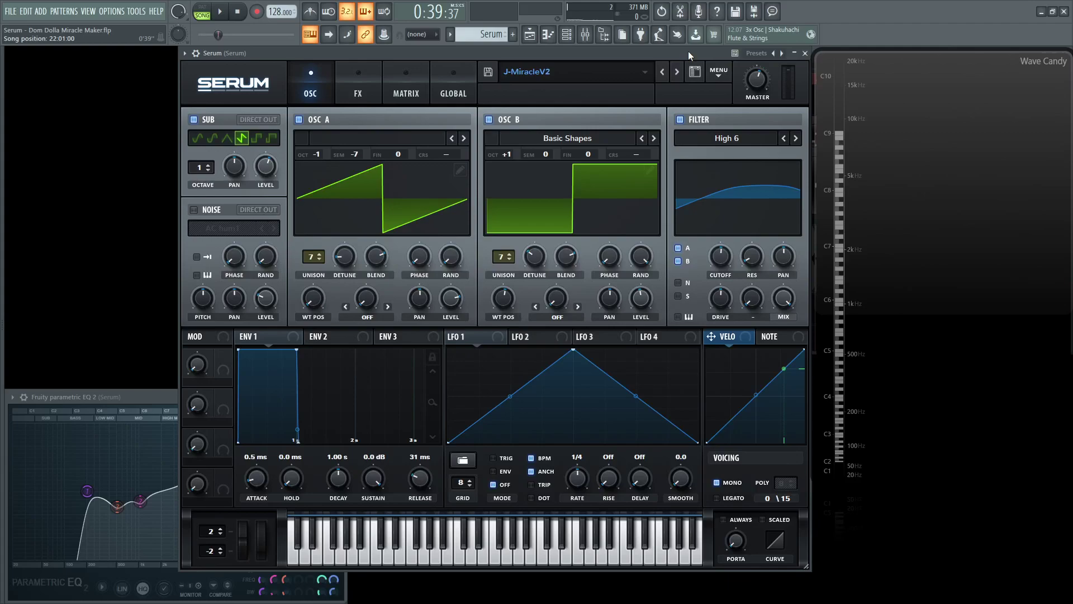
Audition the lead, then bypass Distortion, Compressor and Delay, leaving only Reverb active.
key("space")
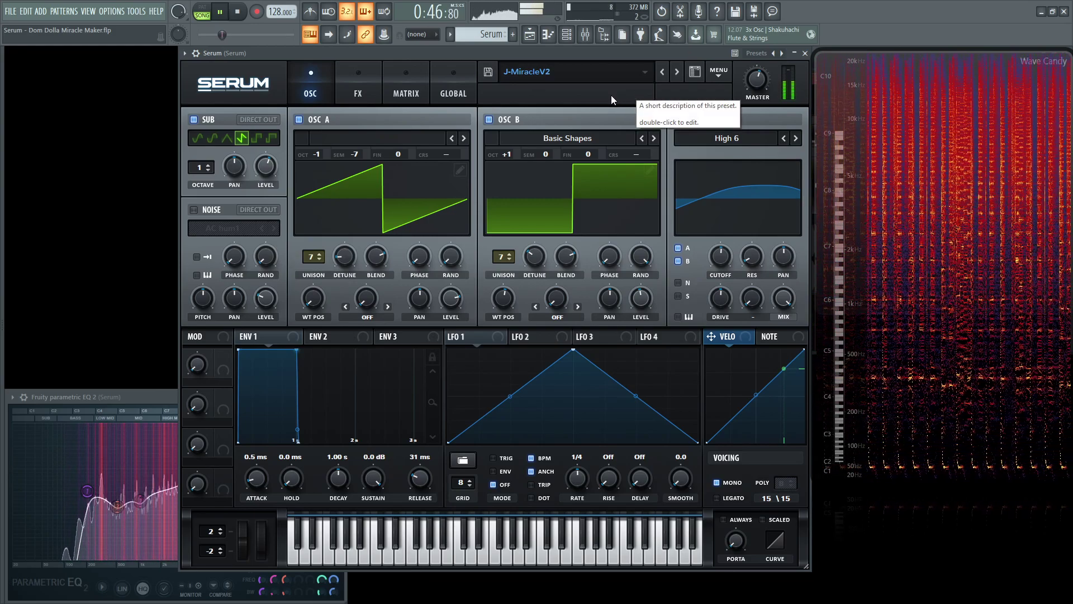
key("space")
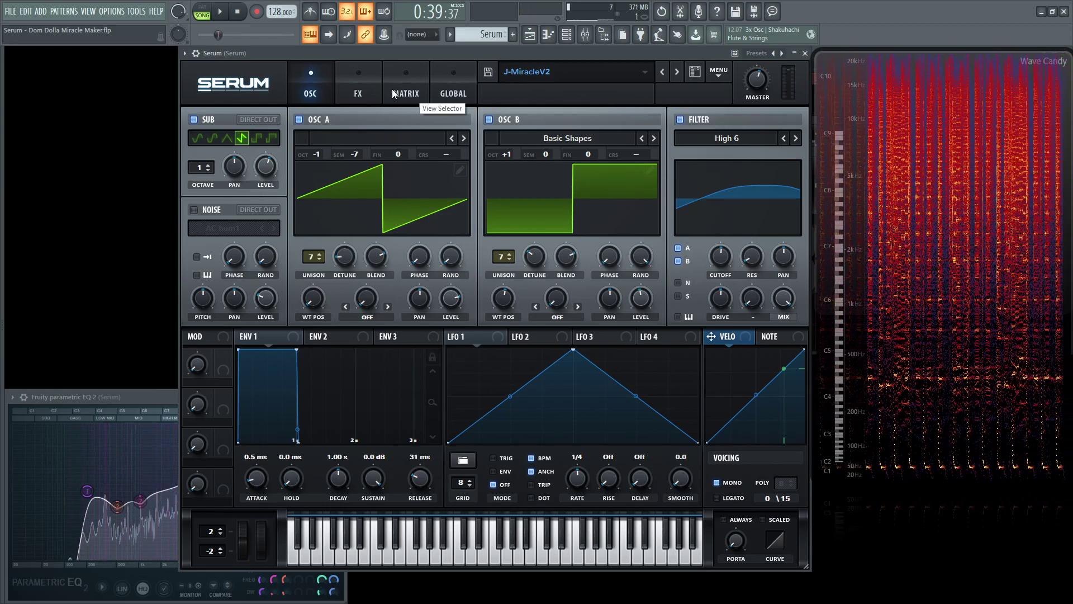
left_click(354, 81)
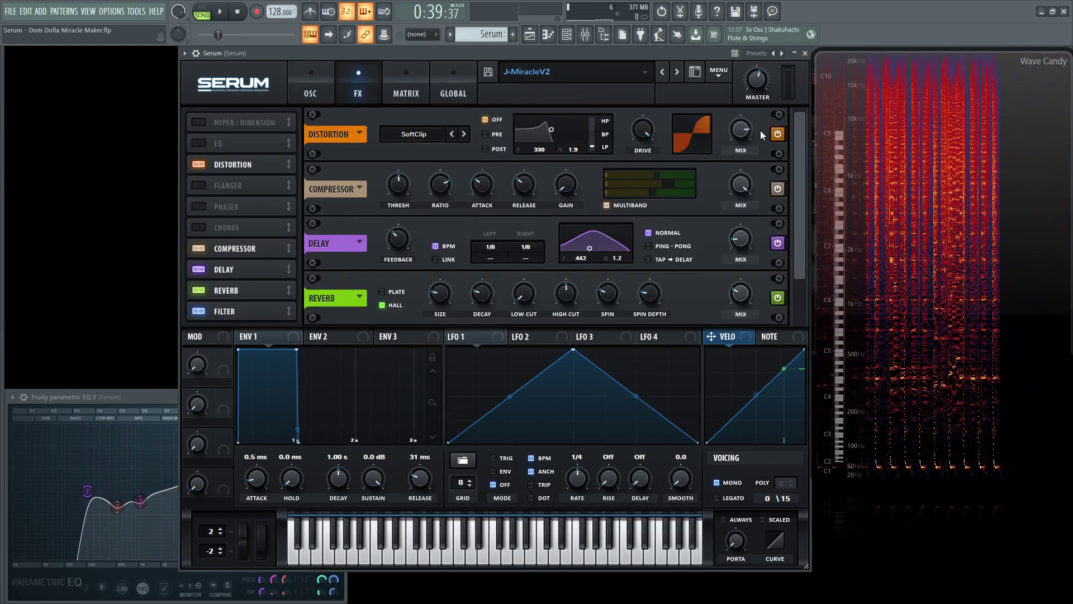
left_click(777, 133)
left_click(777, 189)
left_click(777, 243)
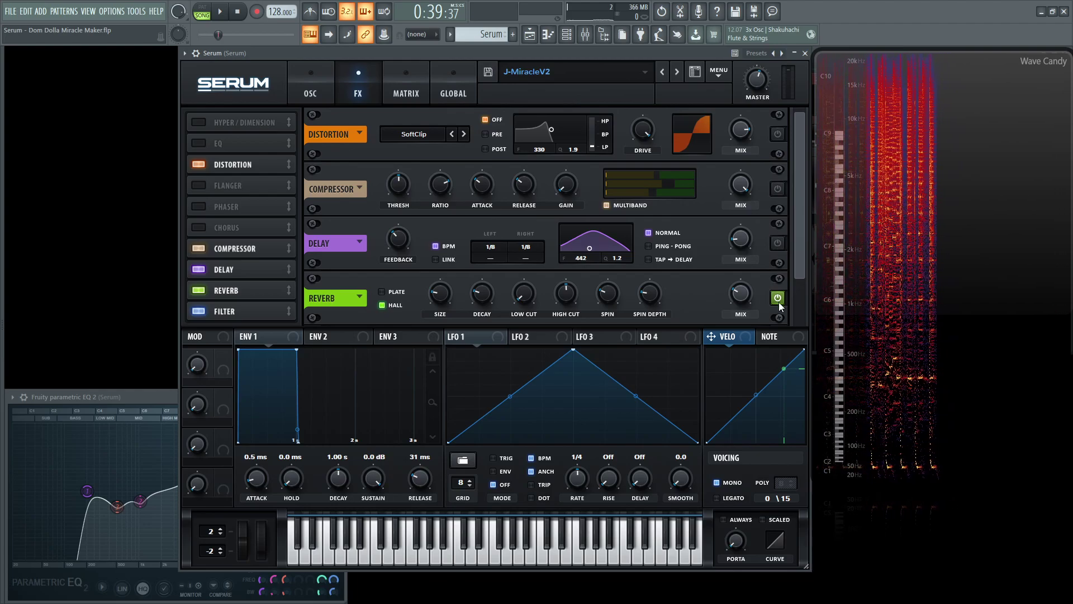
scroll(799, 263, "down", 2)
left_click(311, 93)
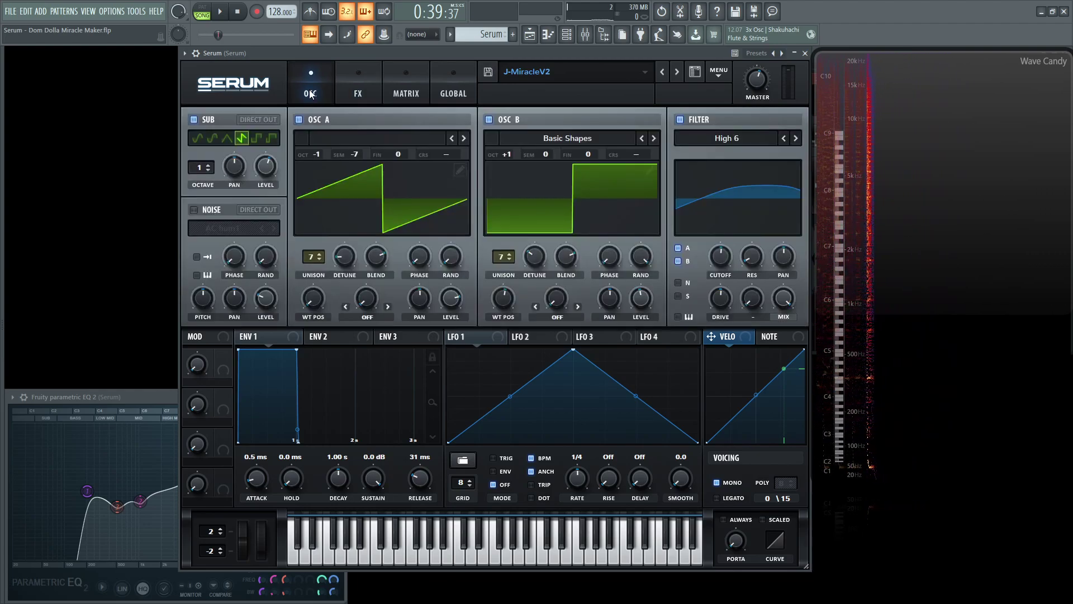
Switch FL Studio to PAT mode and play the pattern on its own.
key("F9")
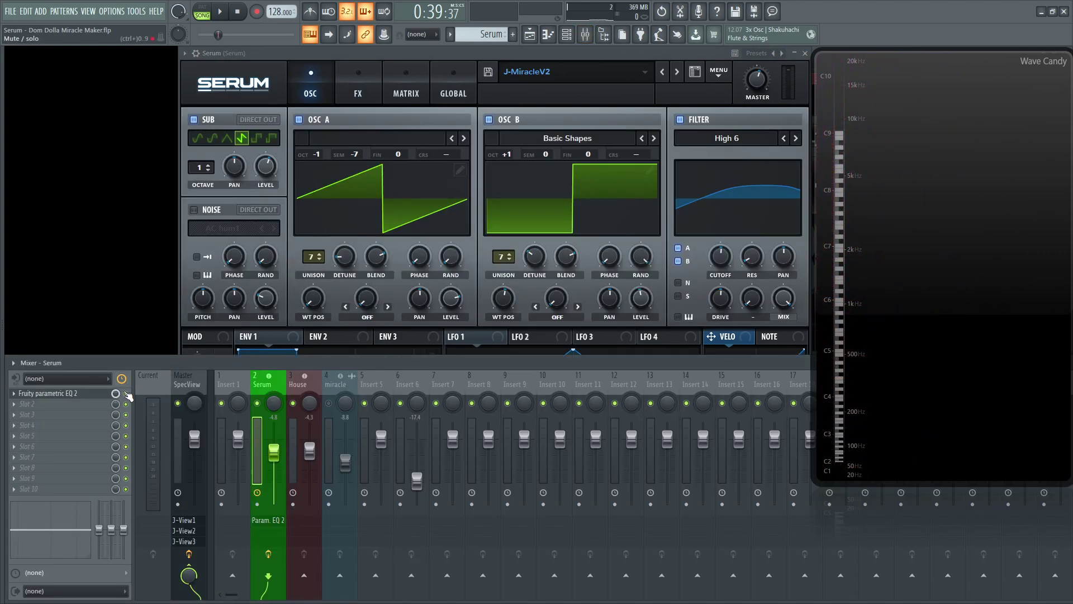
key("F9")
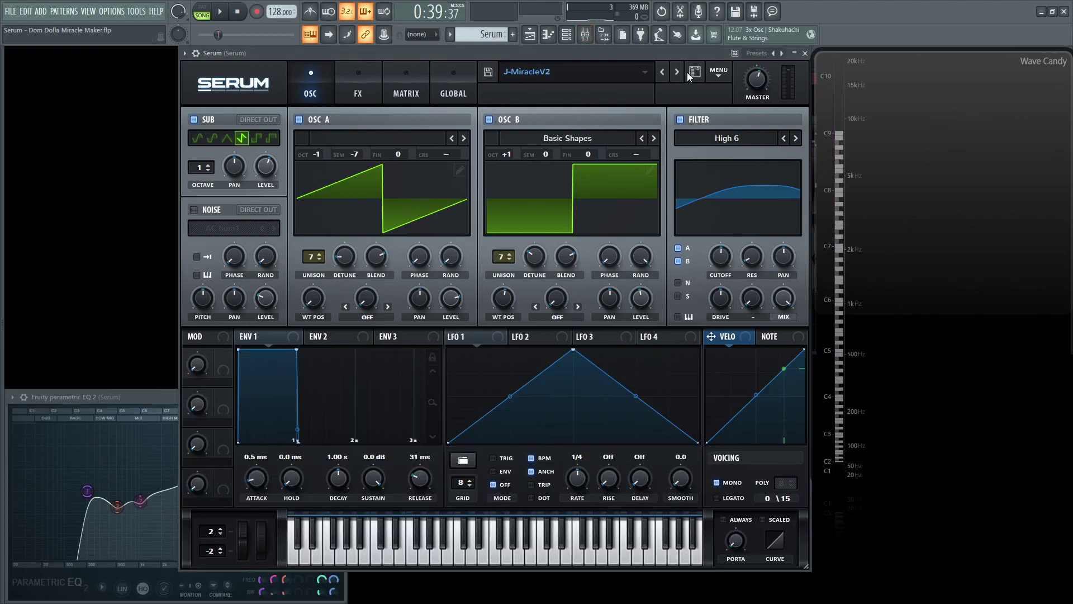
key("F5")
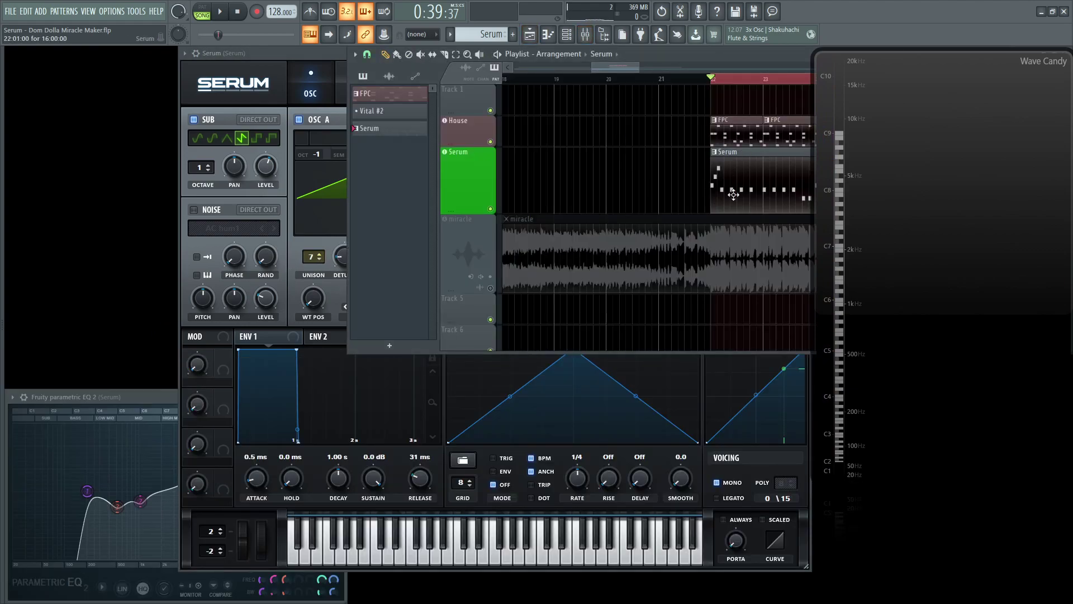
left_click(205, 10)
key("space")
key("F5")
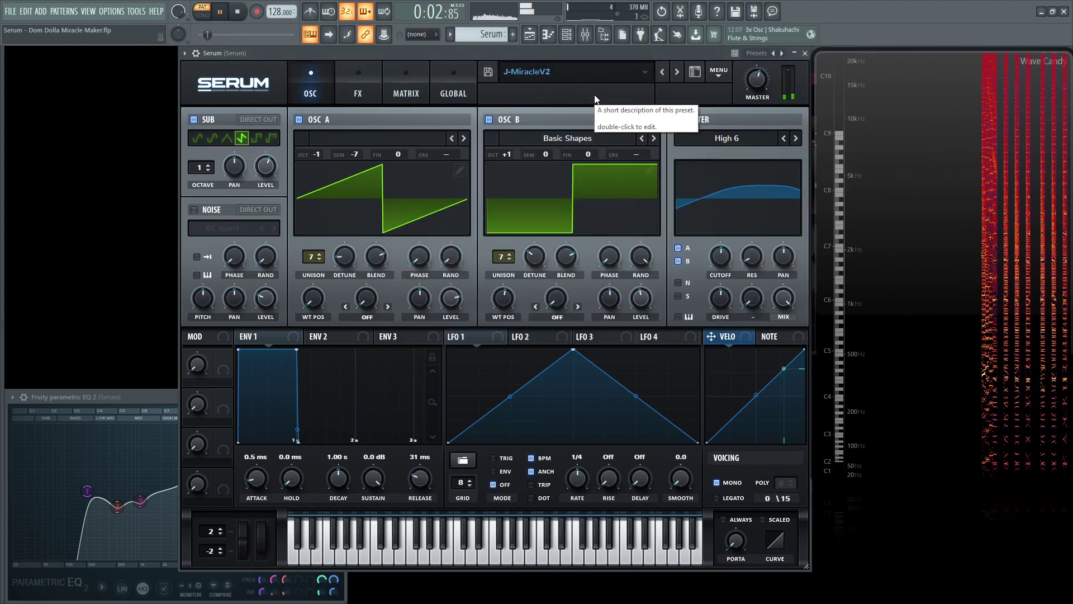
key("space")
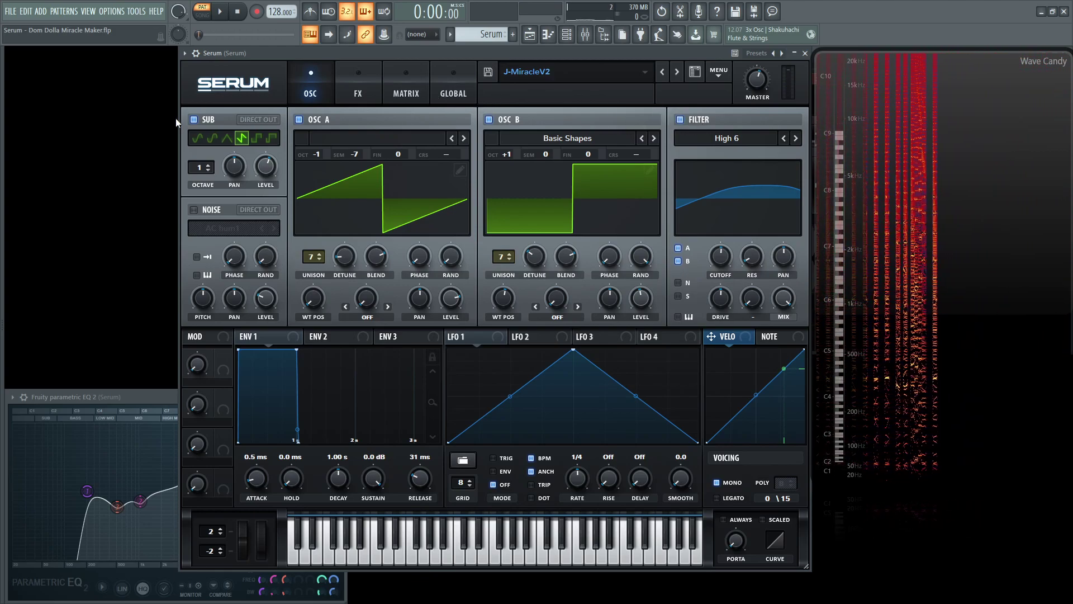
Disable the sub oscillator, oscillator B and the filter.
left_click(193, 119)
left_click(490, 120)
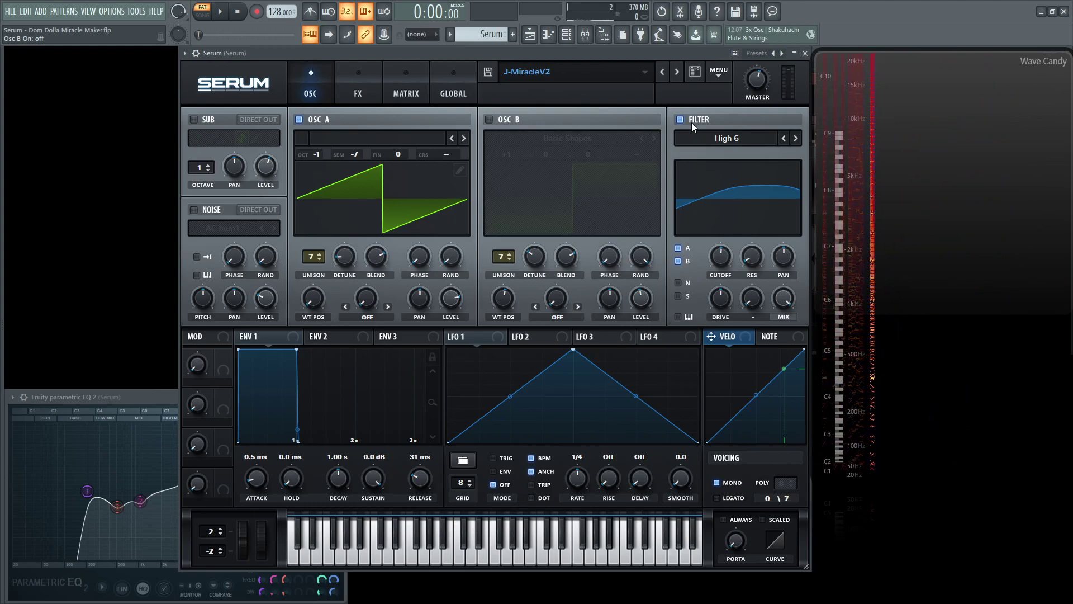
left_click(680, 120)
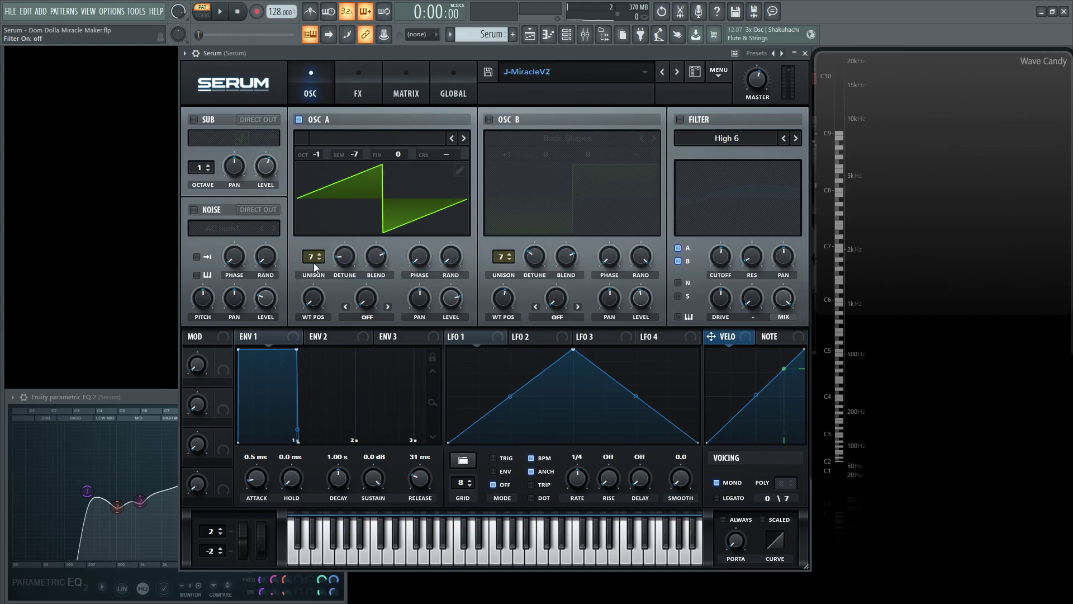
Check oscillator A's Detune, Blend, Phase and Rand settings, then audition it alone.
left_click(344, 260)
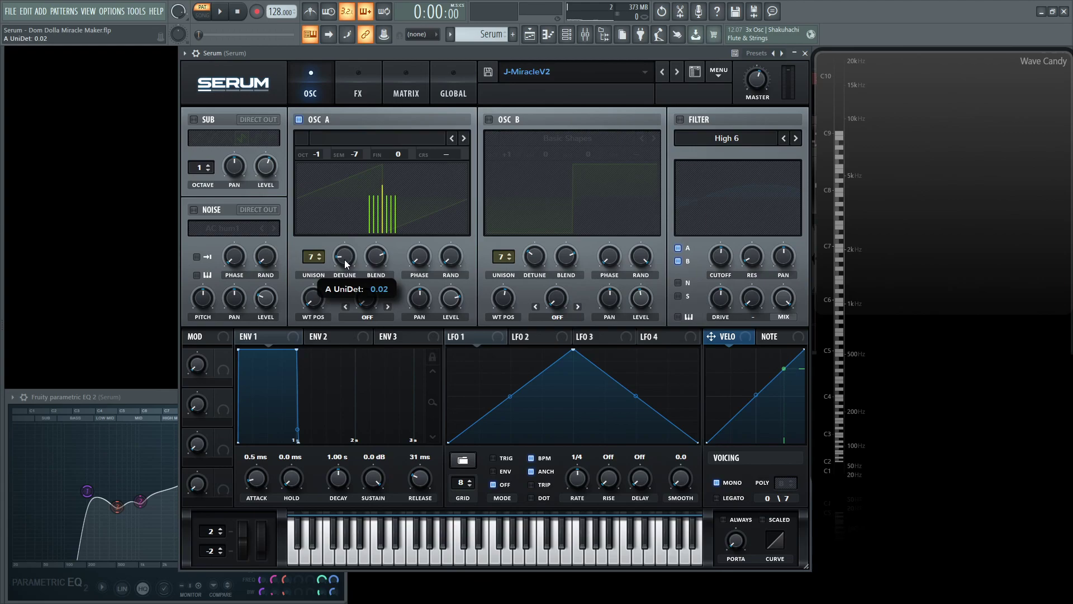
left_click(376, 260)
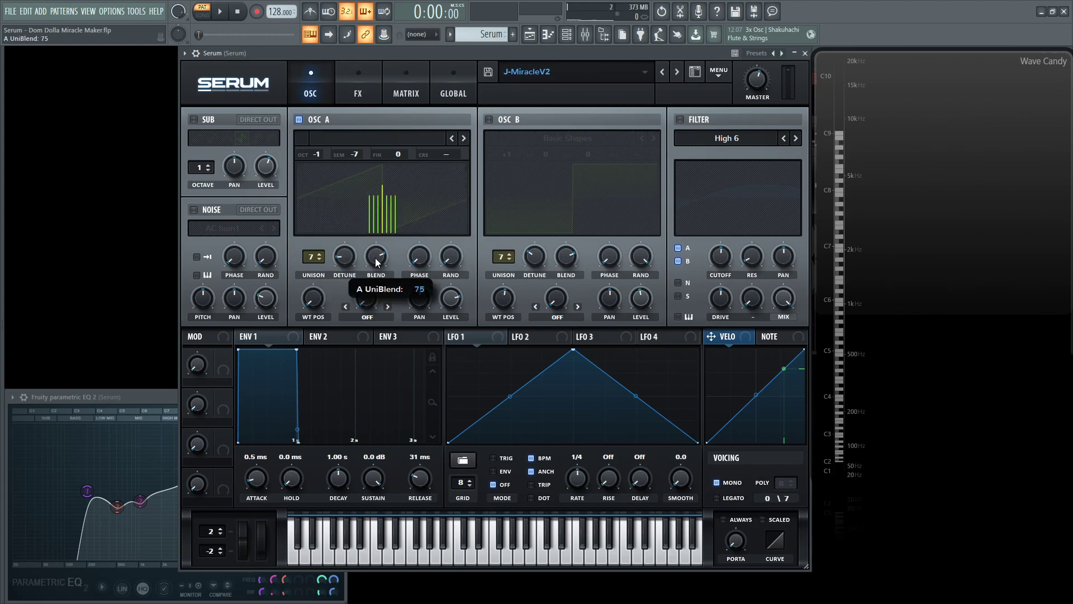
left_click(420, 259)
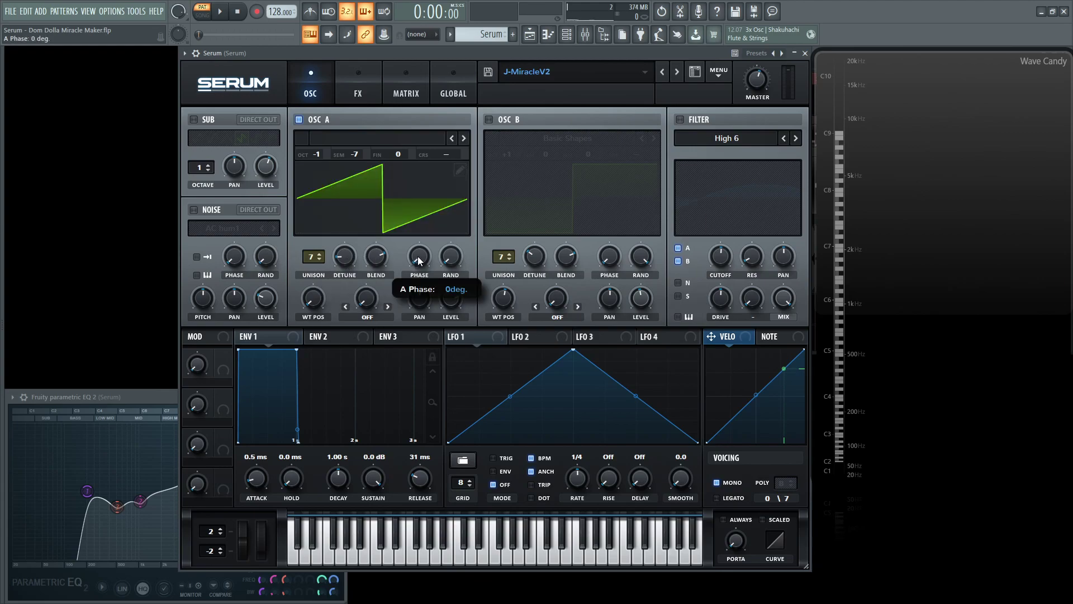
left_click(451, 260)
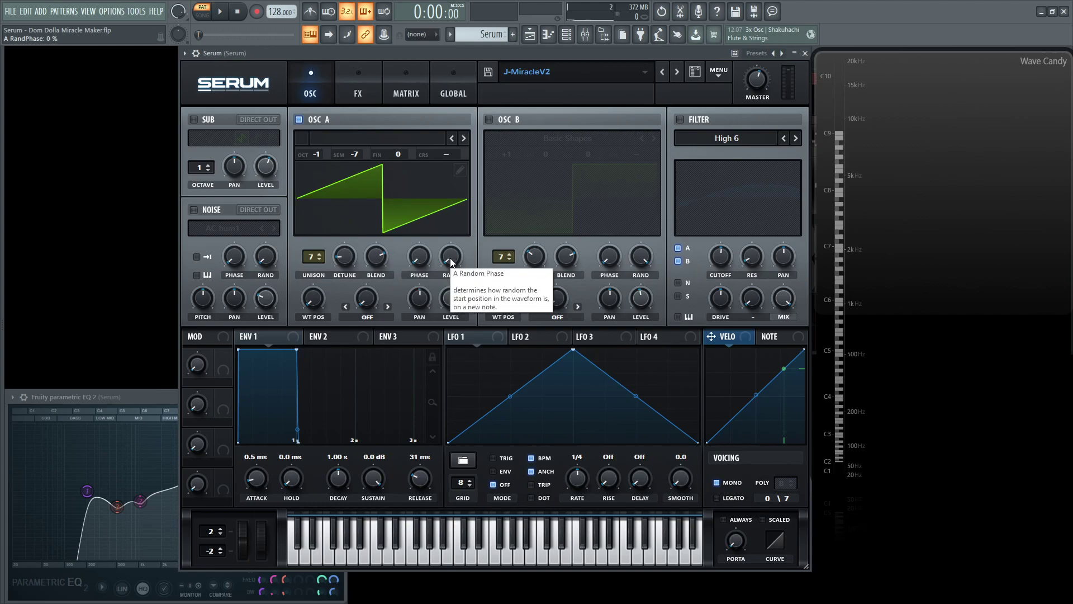
key("space")
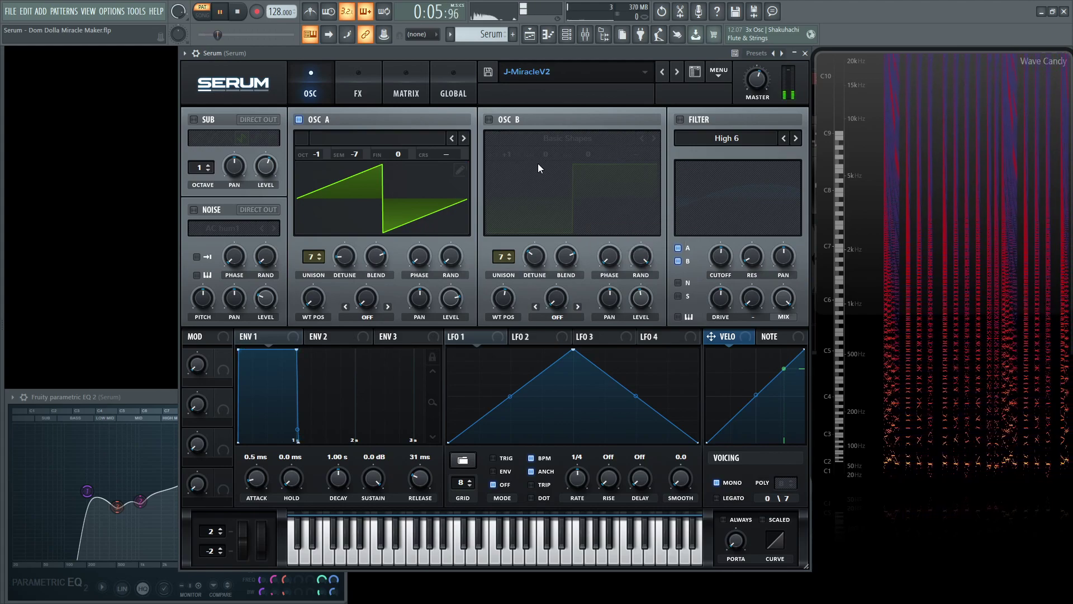
key("space")
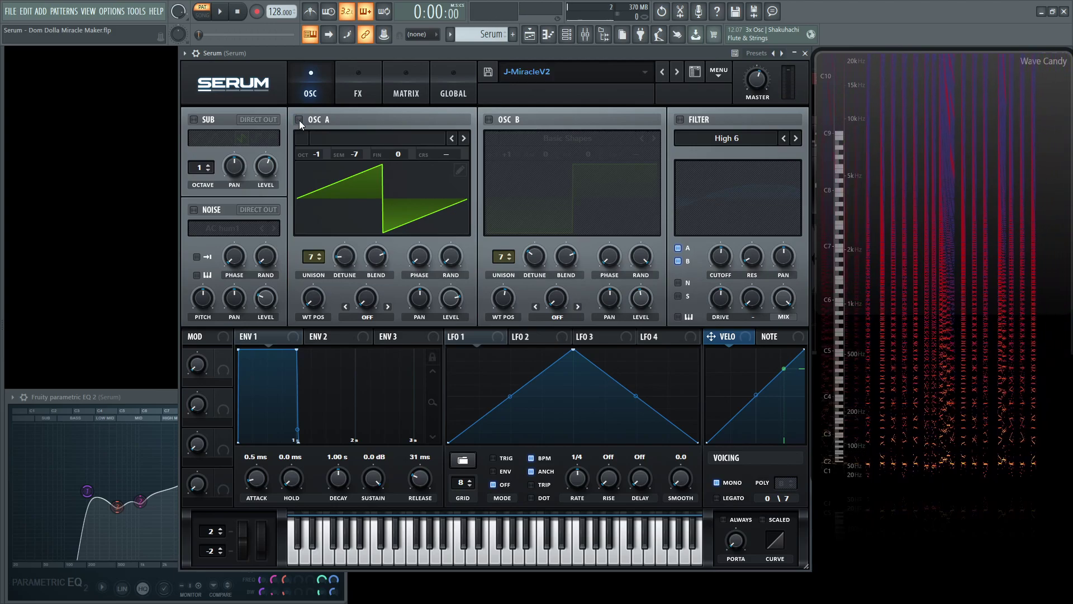
Disable oscillator A, enable oscillator B's square wave, check its unison detune, and play.
left_click(299, 119)
left_click(489, 119)
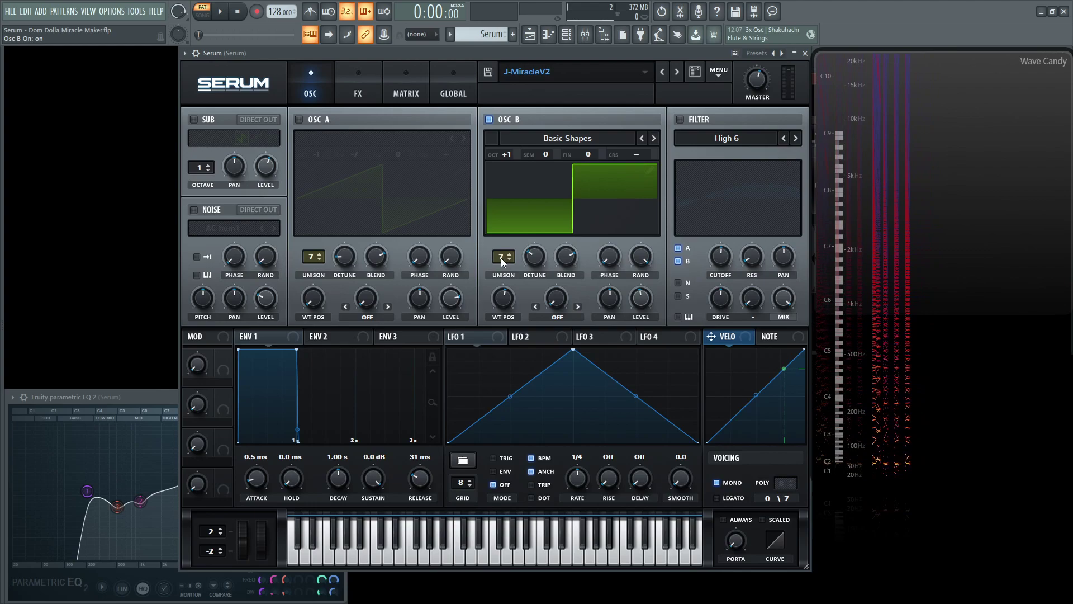
left_click(535, 260)
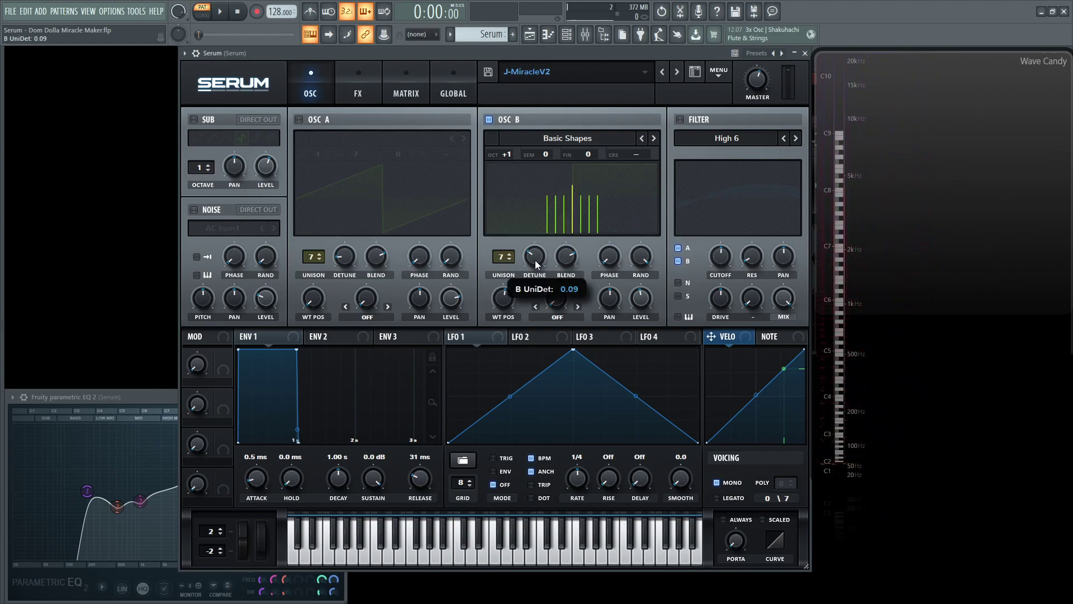
mouse_move(564, 257)
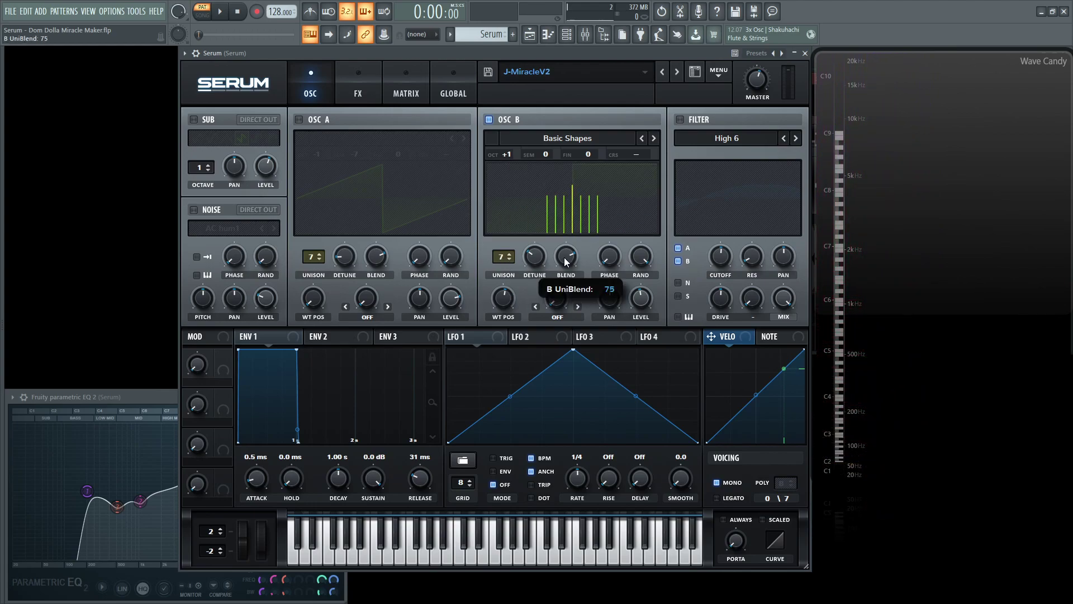
mouse_move(612, 261)
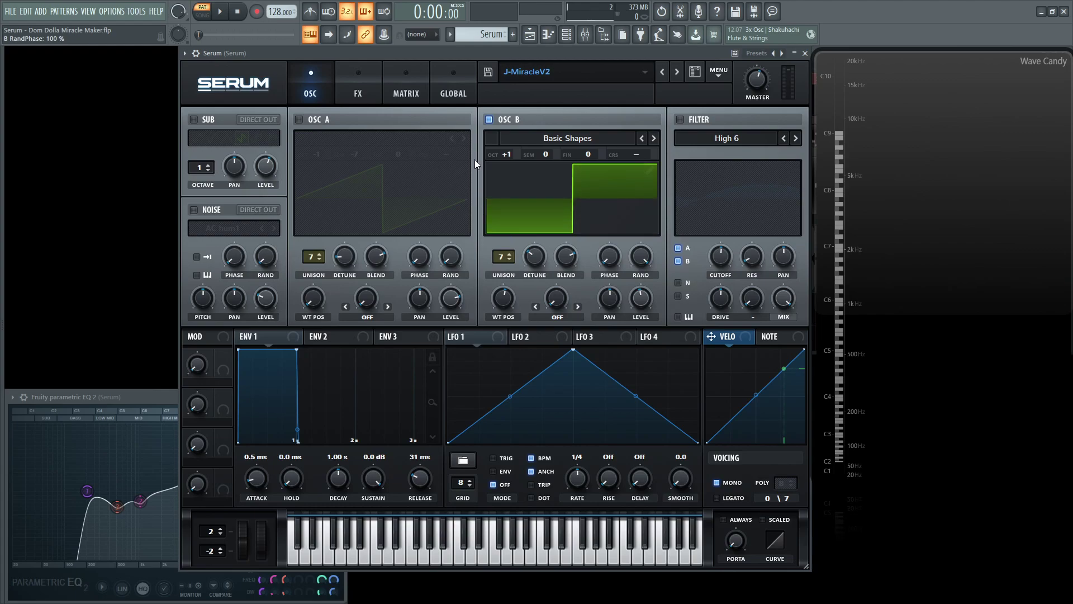
key("space")
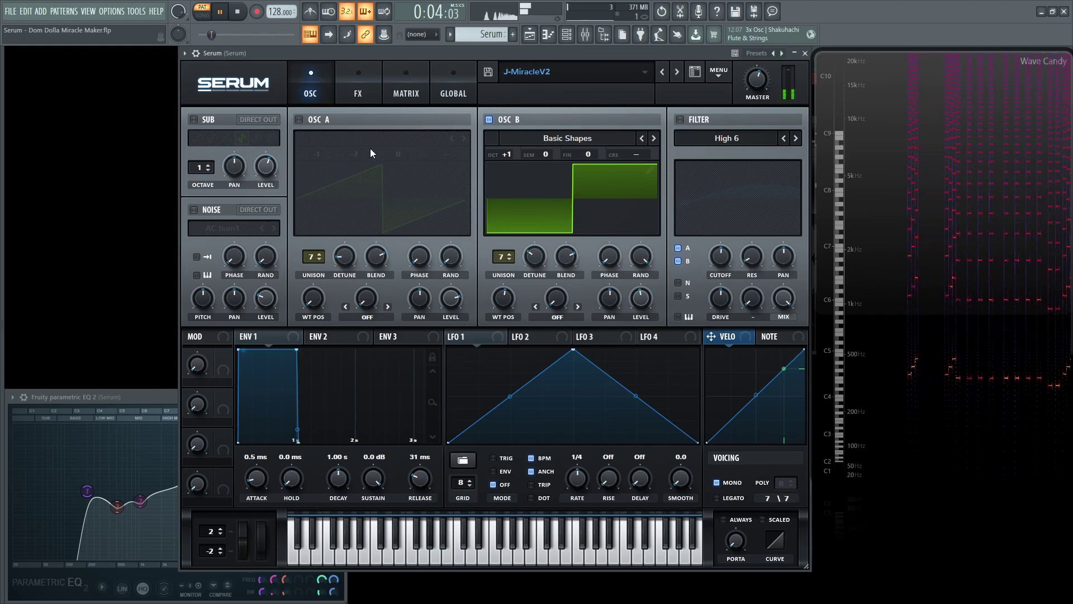
Re-enable oscillator A at 79% alongside oscillator B at 46%, then stop playback.
left_click(300, 119)
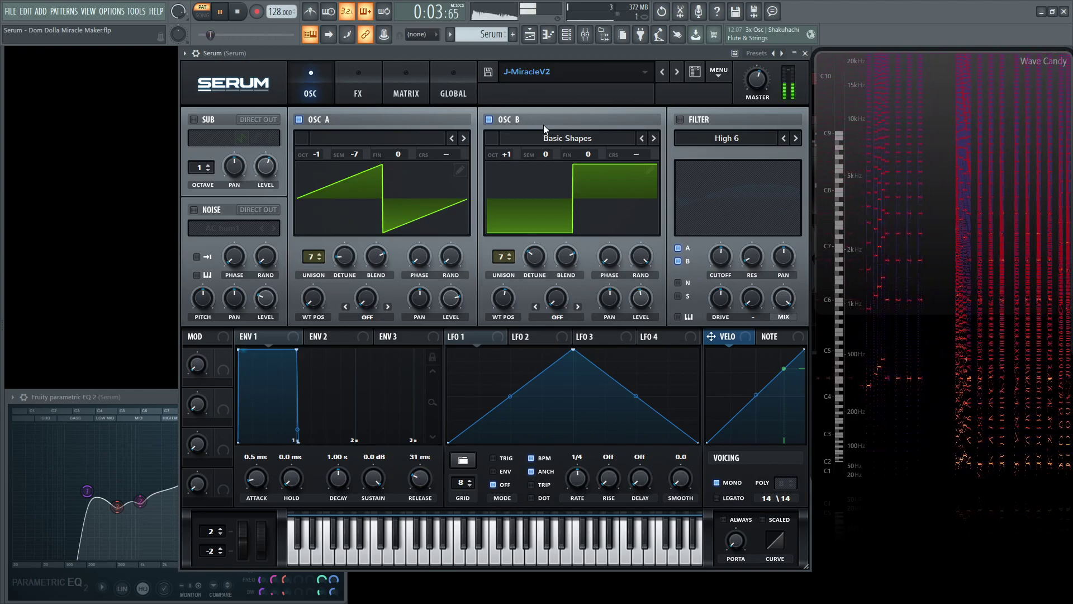
key("space")
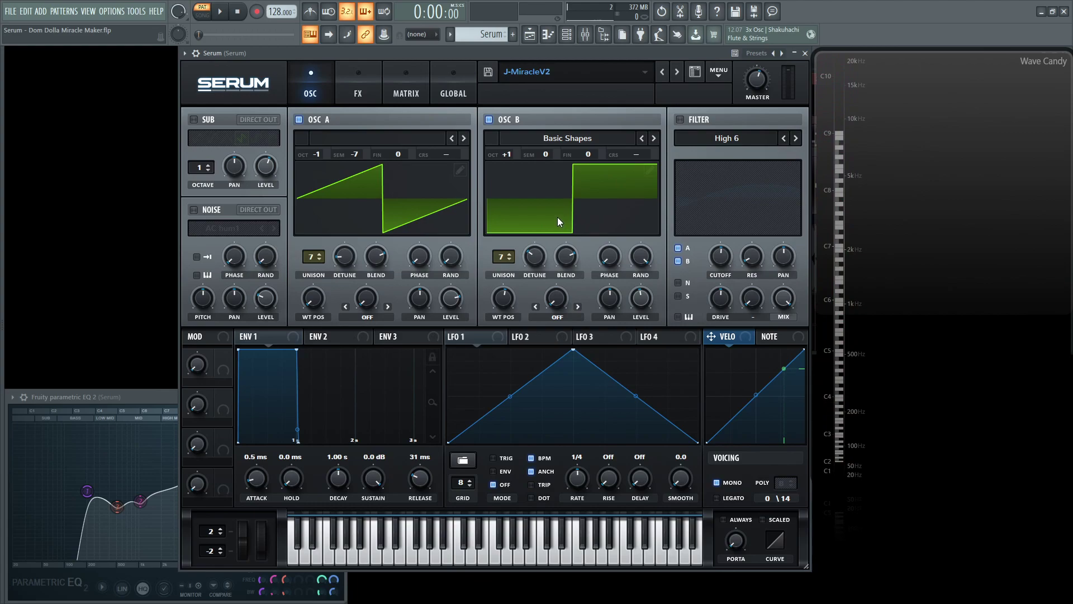
mouse_move(453, 302)
Audition the saw and square layer, re-enable the sub at 57%, and audition again.
mouse_move(643, 302)
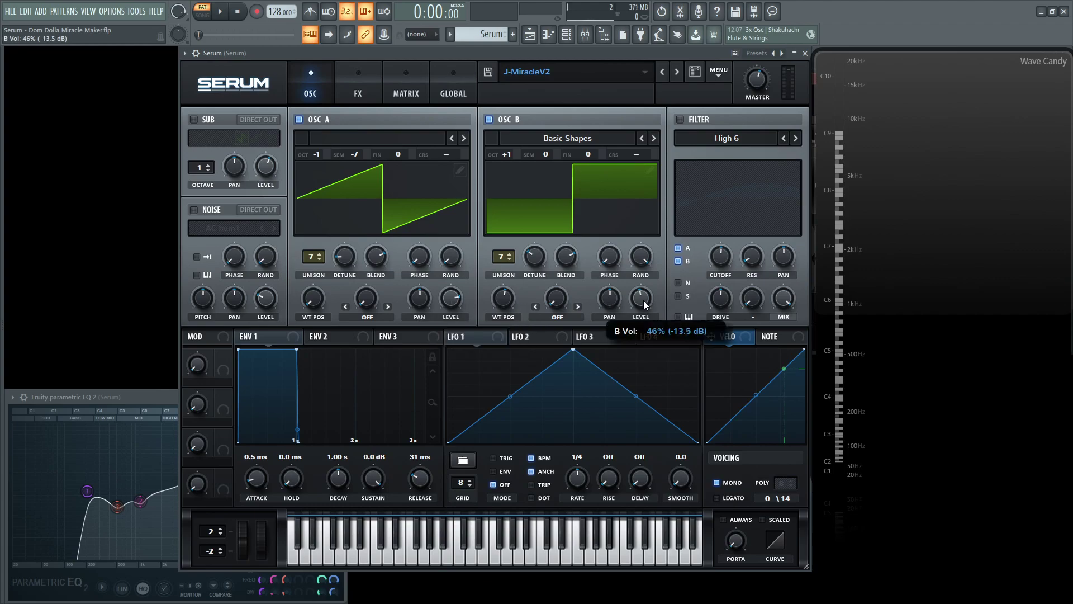
key("space")
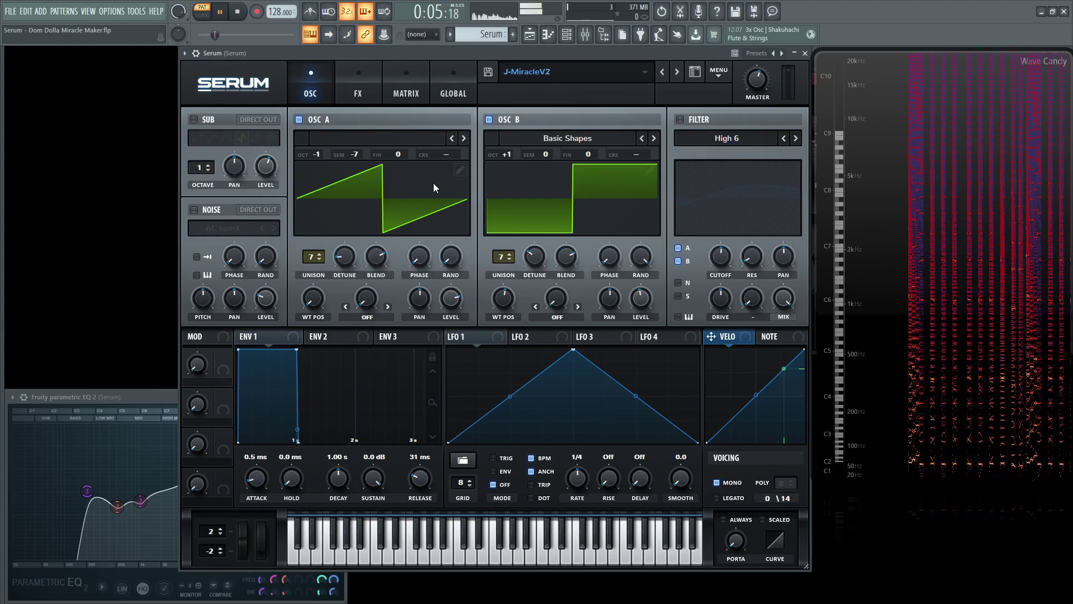
key("space")
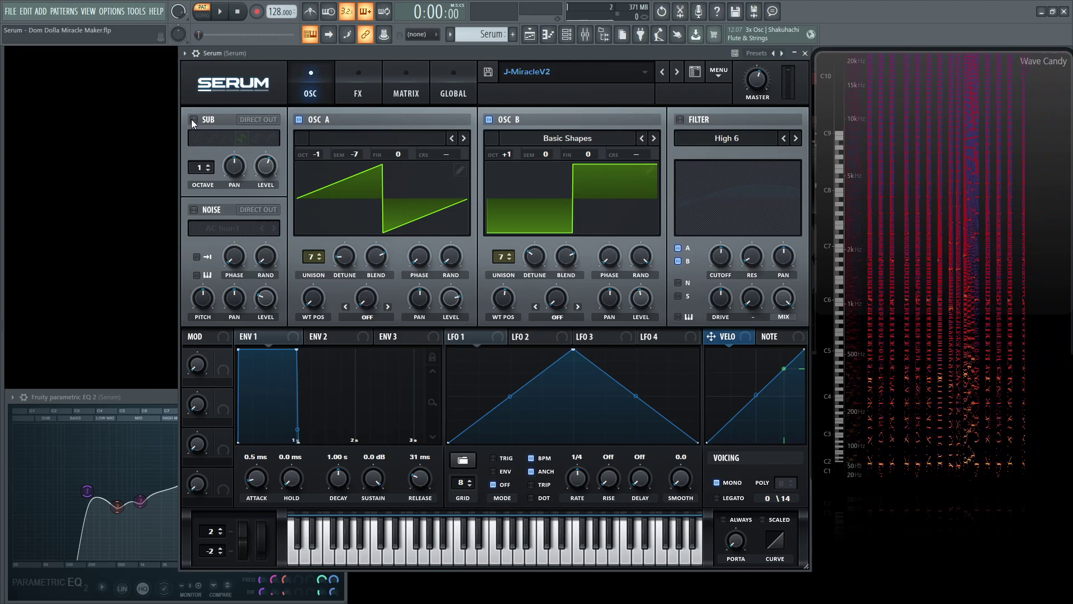
left_click(193, 120)
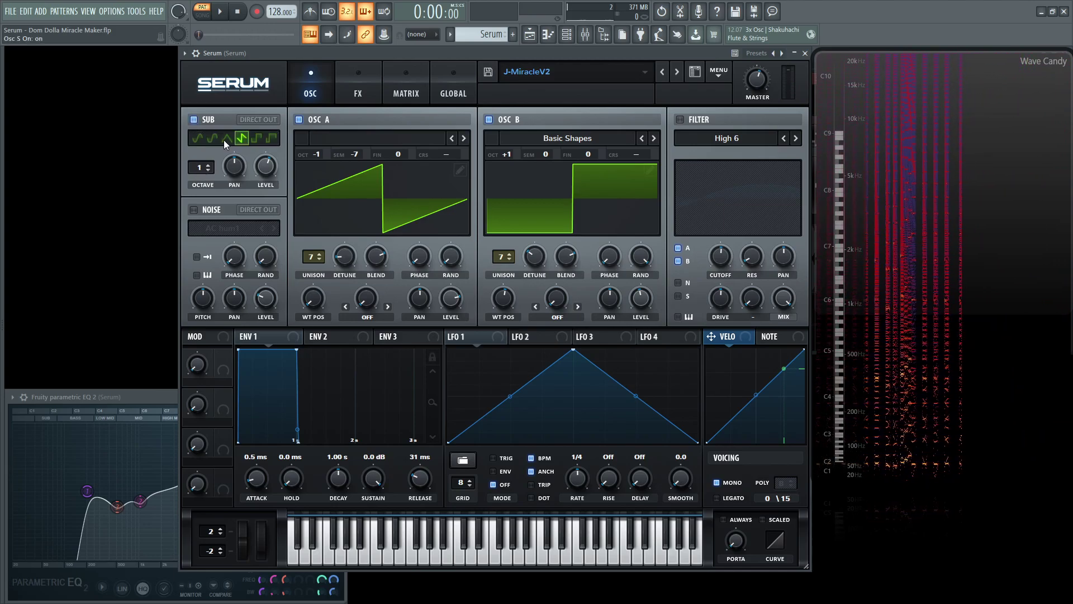
mouse_move(264, 170)
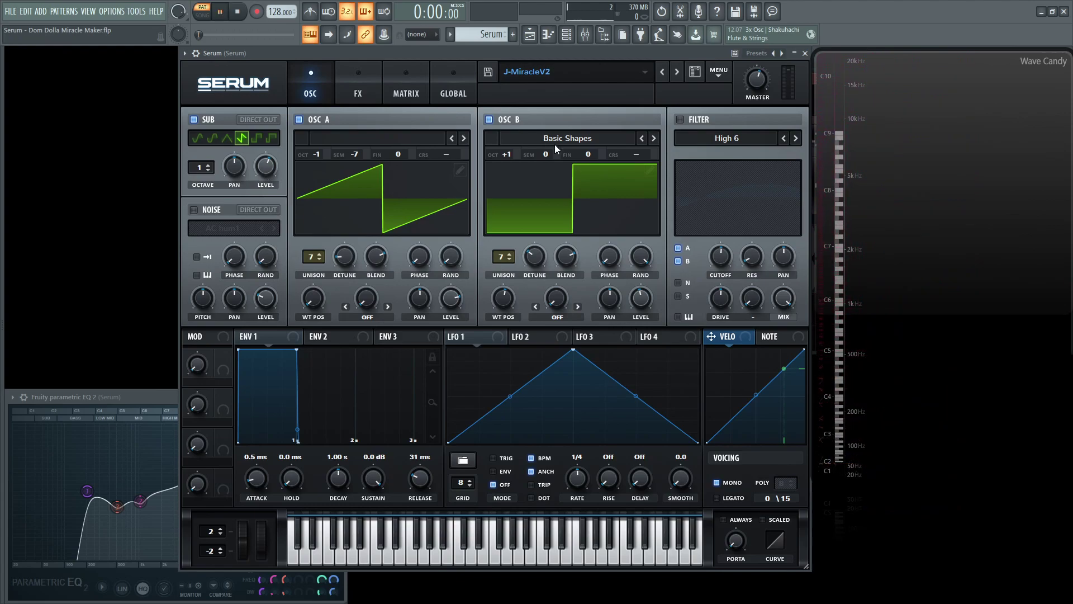
key("space")
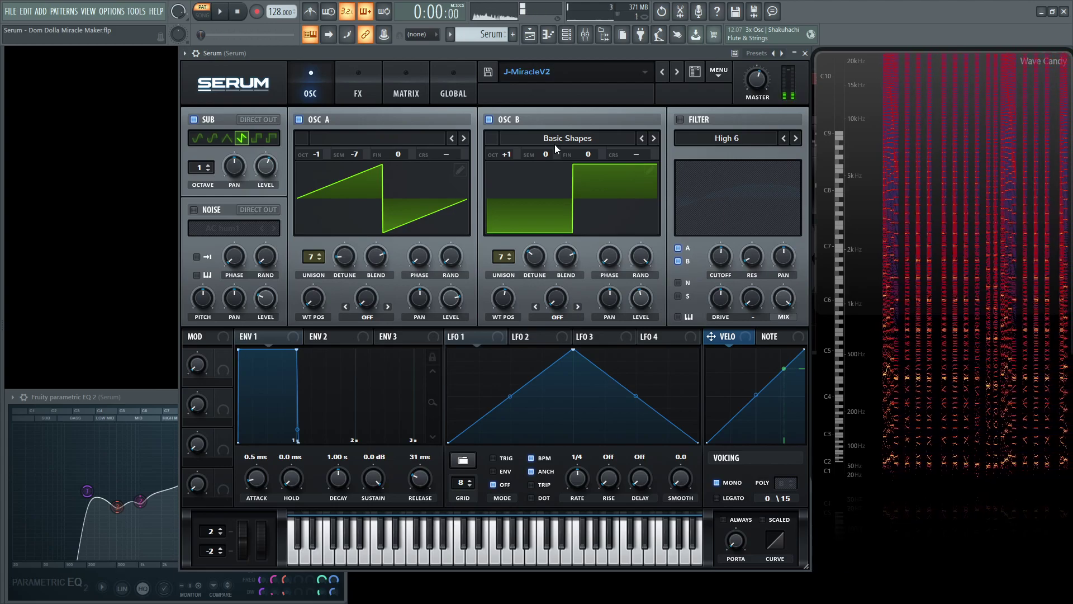
key("space")
Re-enable the High 6 filter and audition the patch through it.
left_click(679, 119)
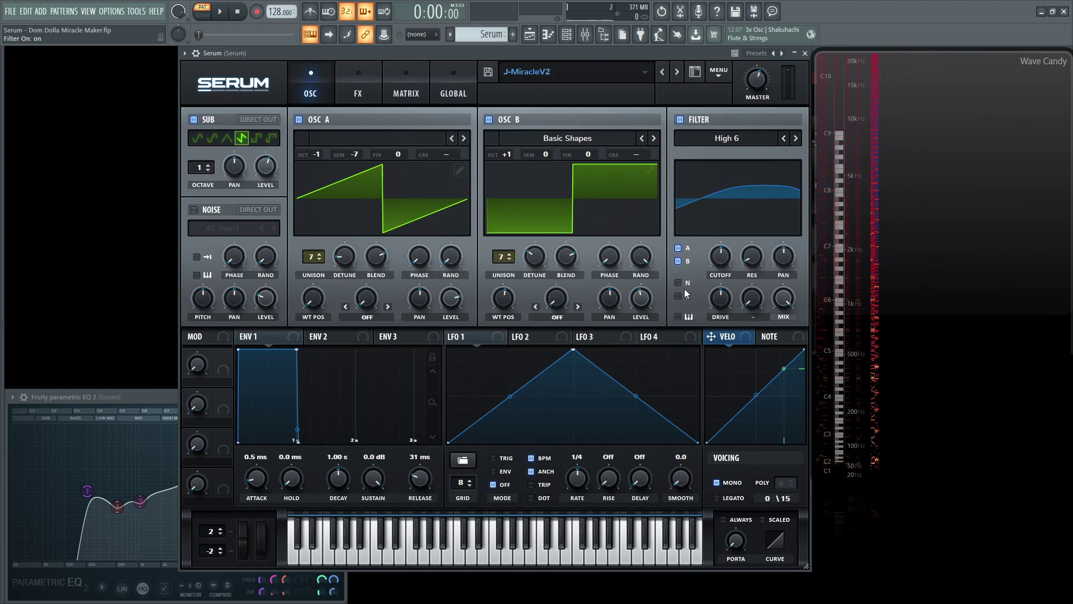
key("space")
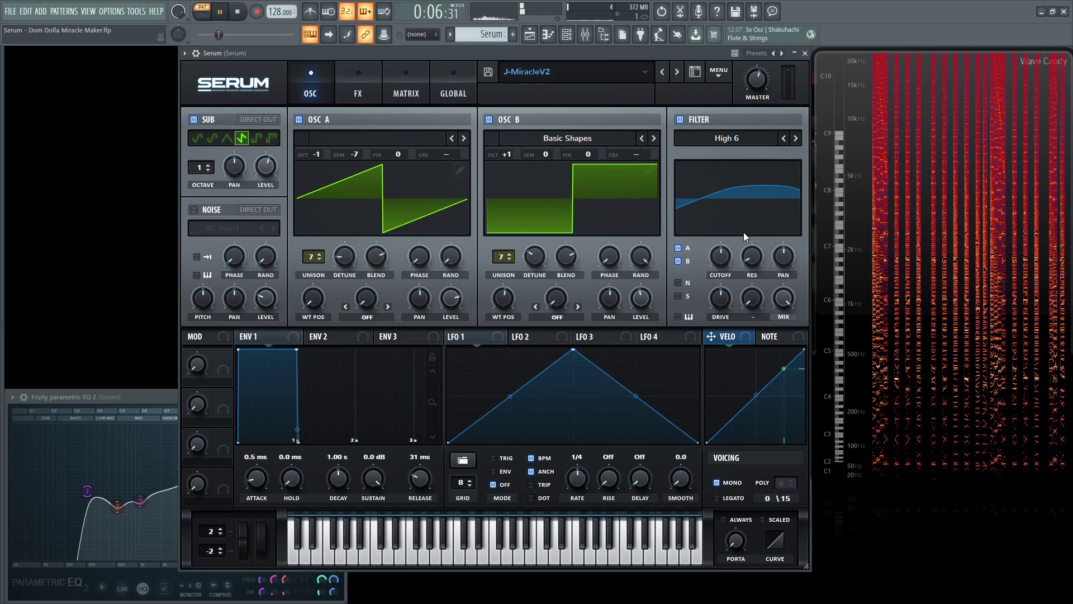
key("space")
Sweep the filter drive down to 0%, then raise it to about 43% while playing.
mouse_move(722, 260)
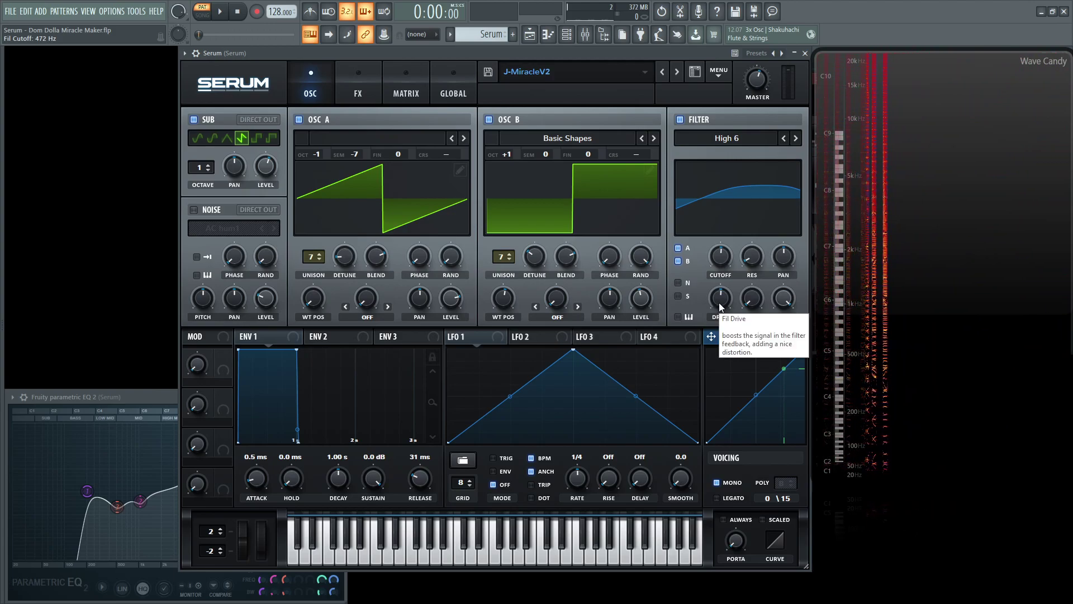
mouse_move(719, 303)
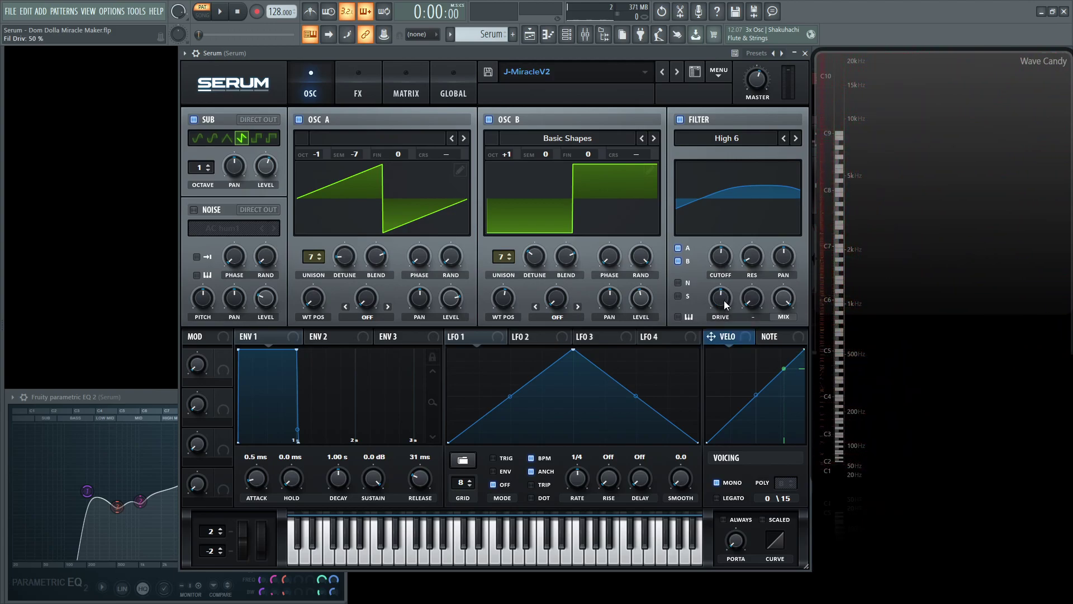
left_click_drag(724, 300, 730, 317)
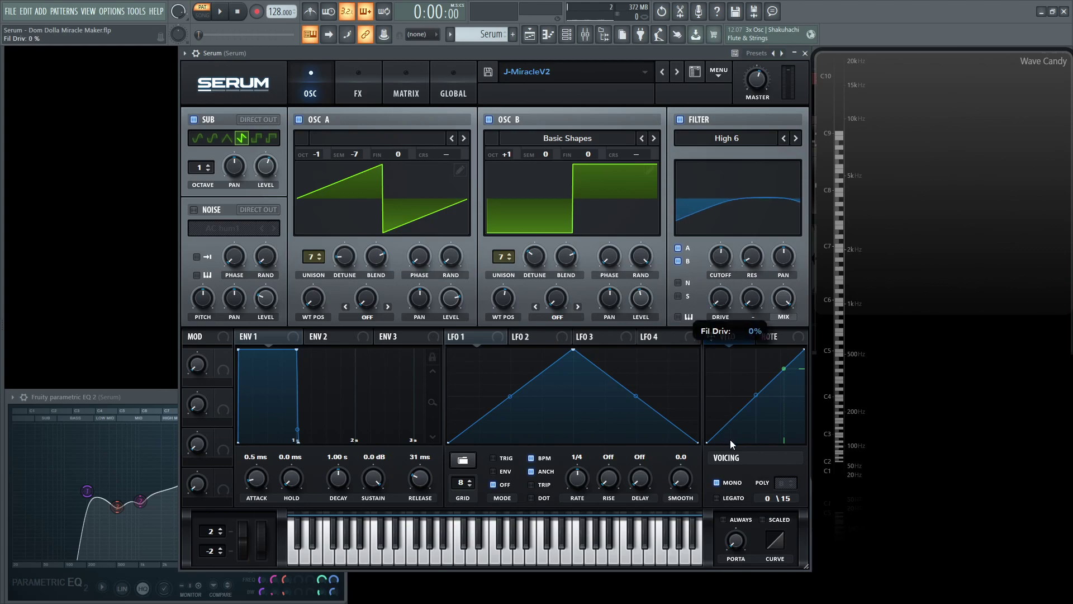
key("space")
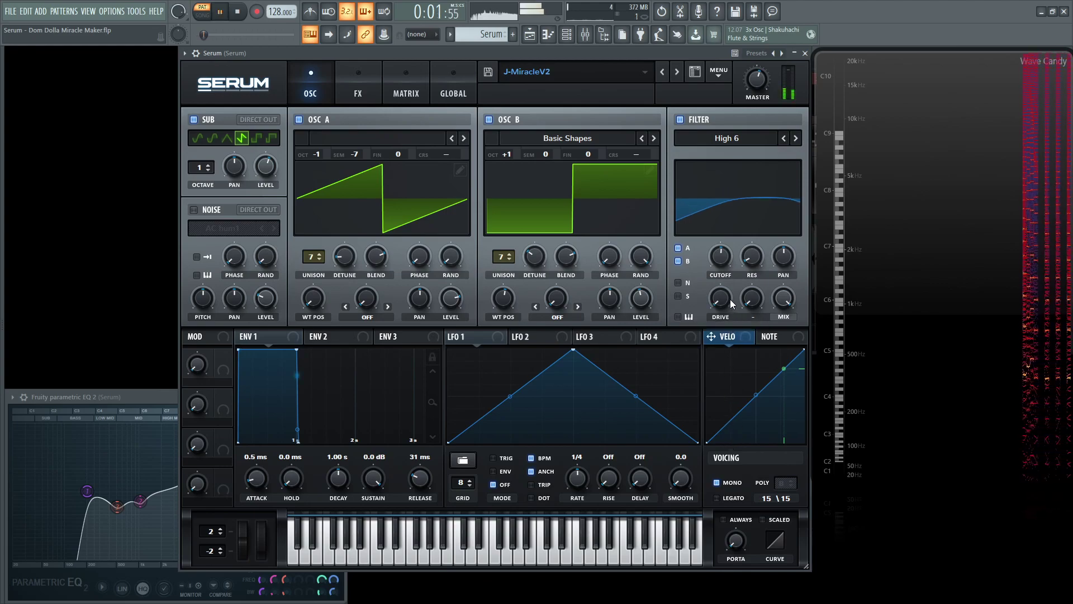
mouse_move(722, 300)
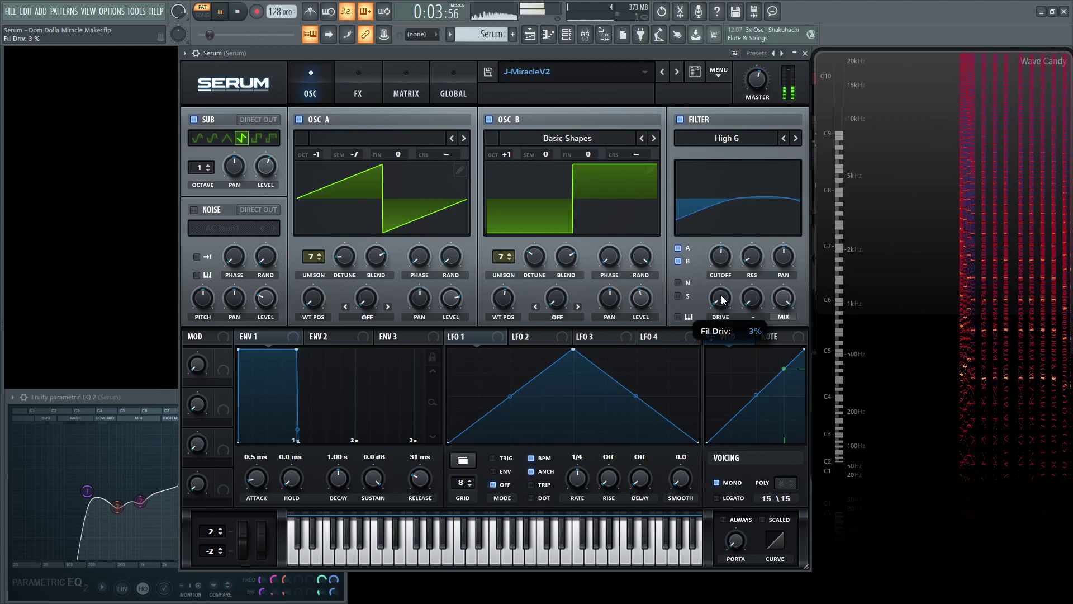
left_click_drag(722, 301, 724, 239)
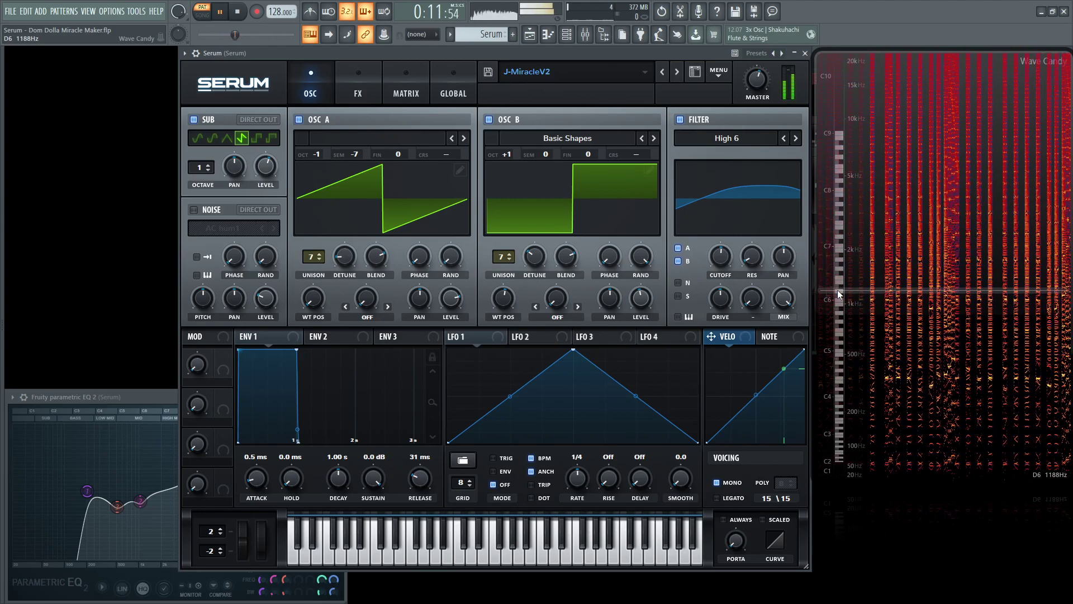
Power on the SoftClip distortion in the FX rack and audition the patch through it.
key("space")
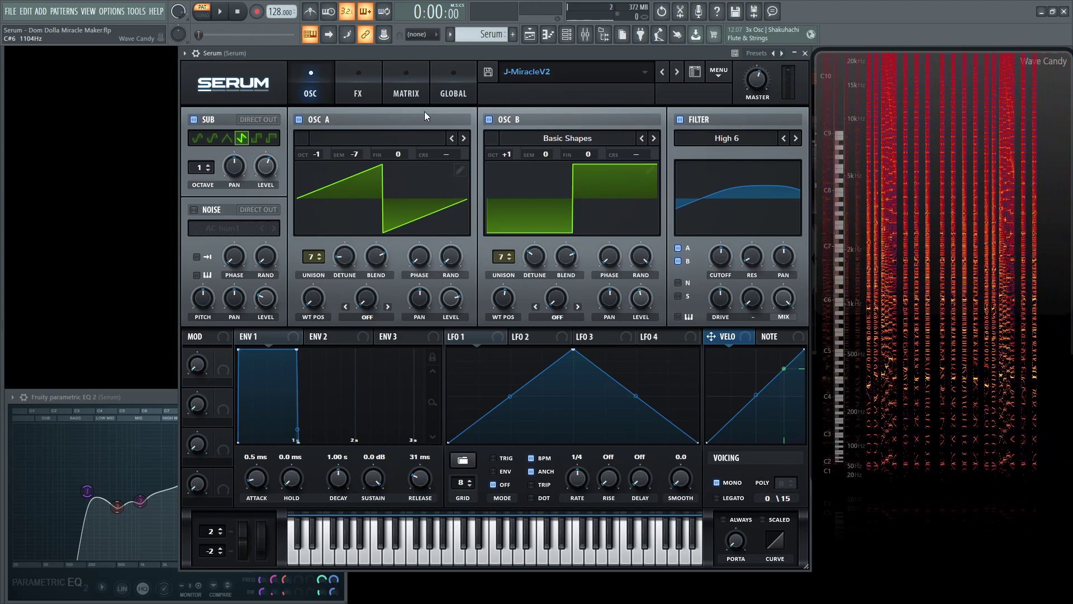
left_click(357, 83)
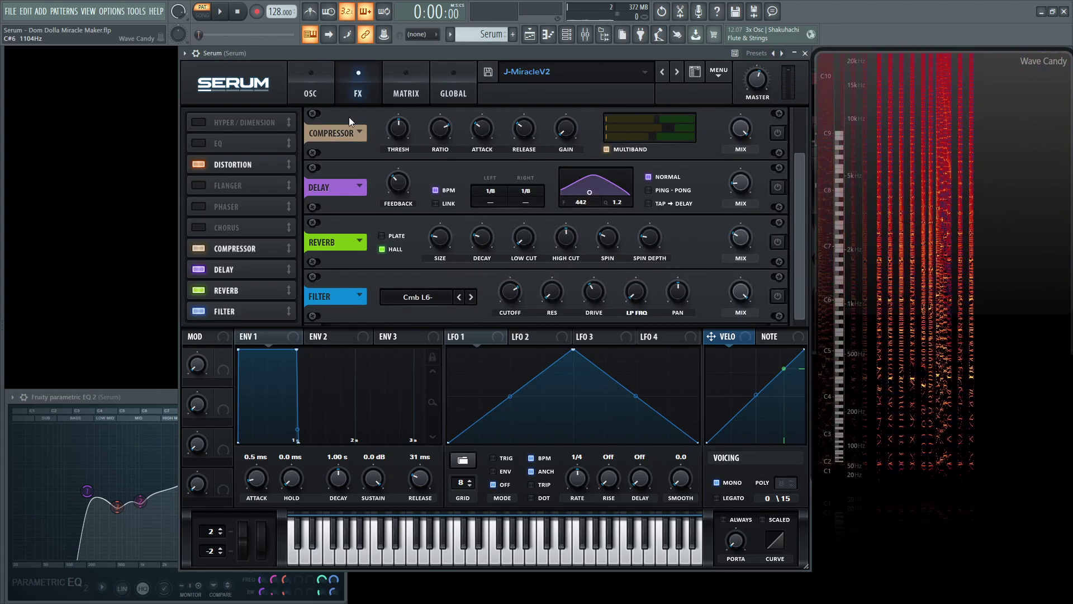
left_click_drag(803, 192, 794, 130)
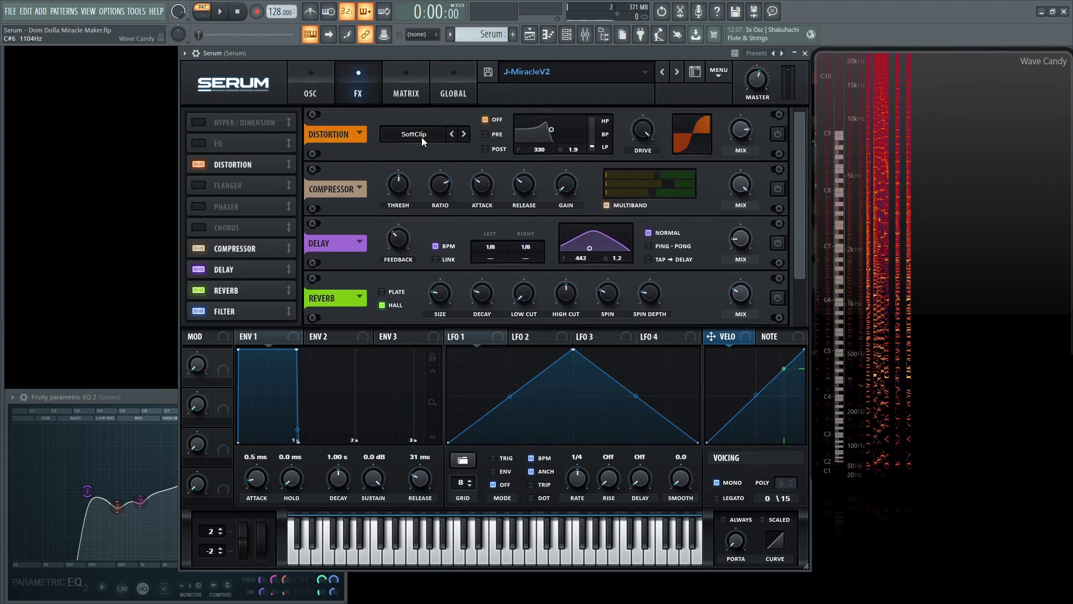
left_click(778, 134)
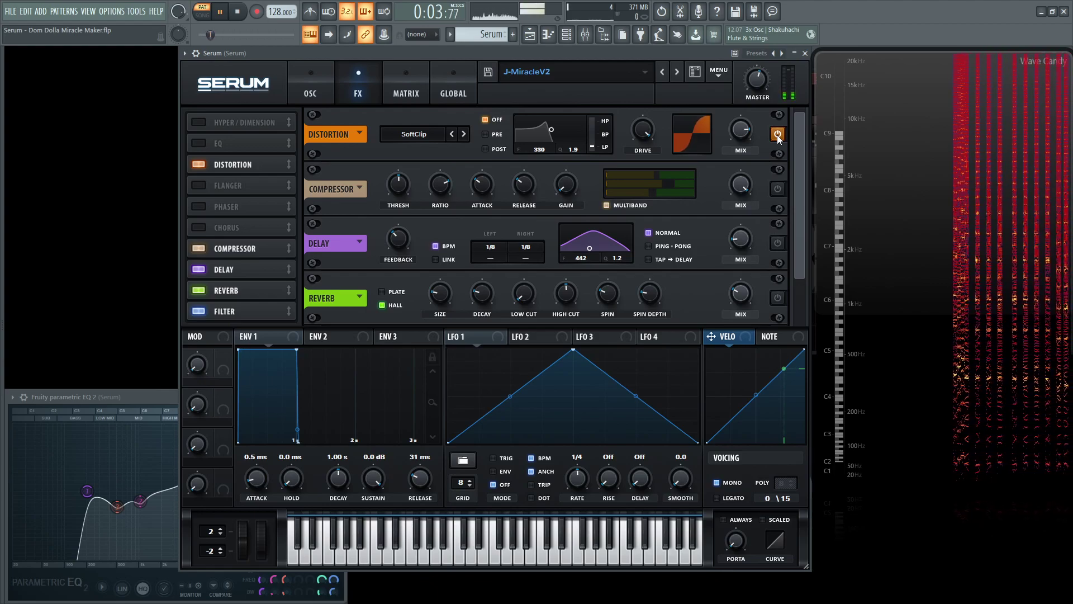
key("space")
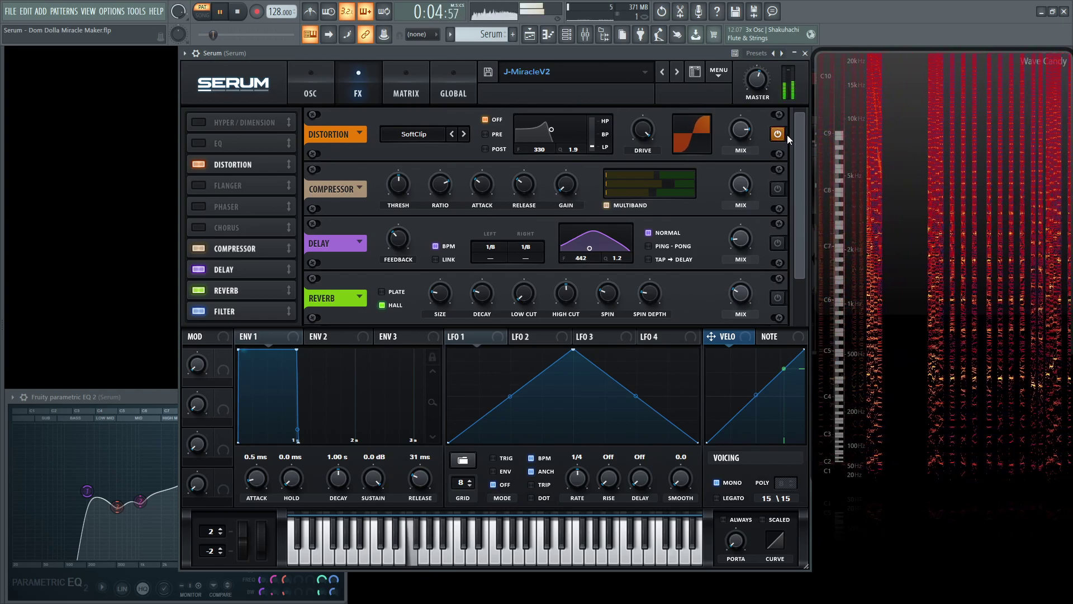
key("space")
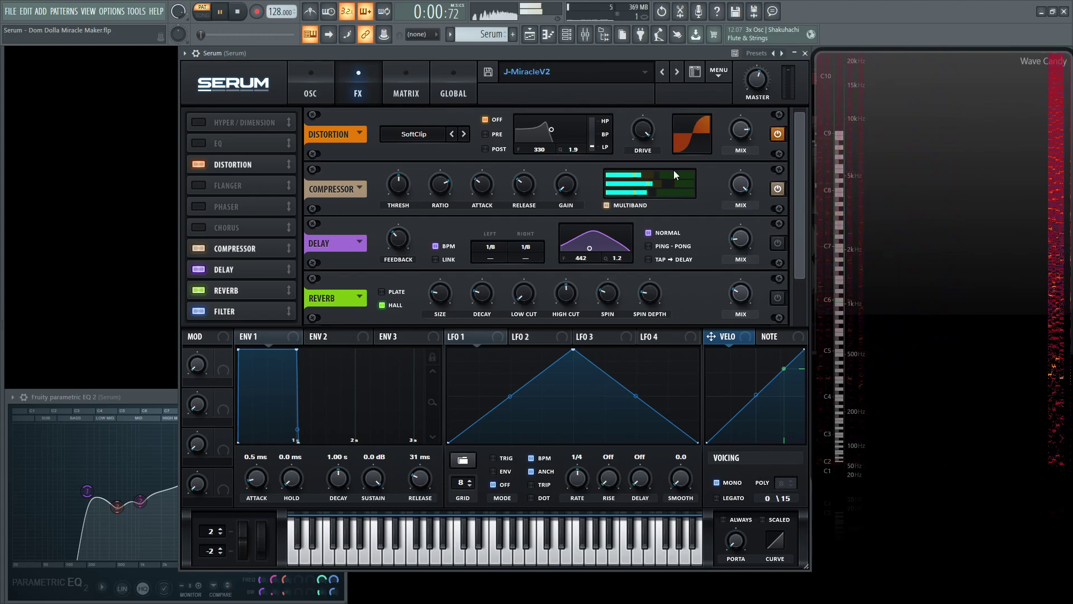
Audition the patch through the active distortion and compressor, then stop.
mouse_move(654, 175)
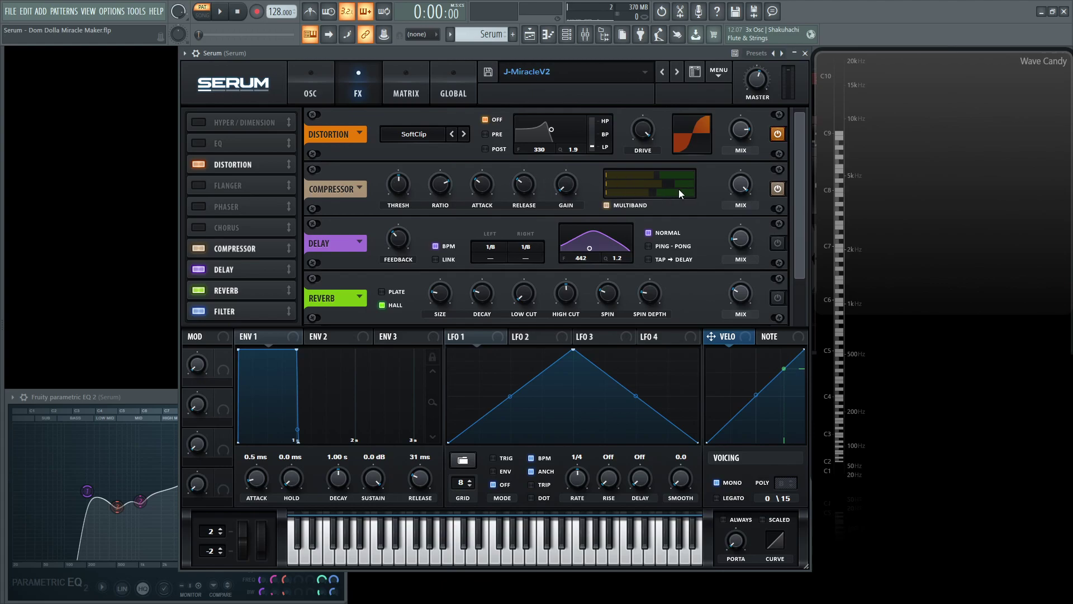
key("space")
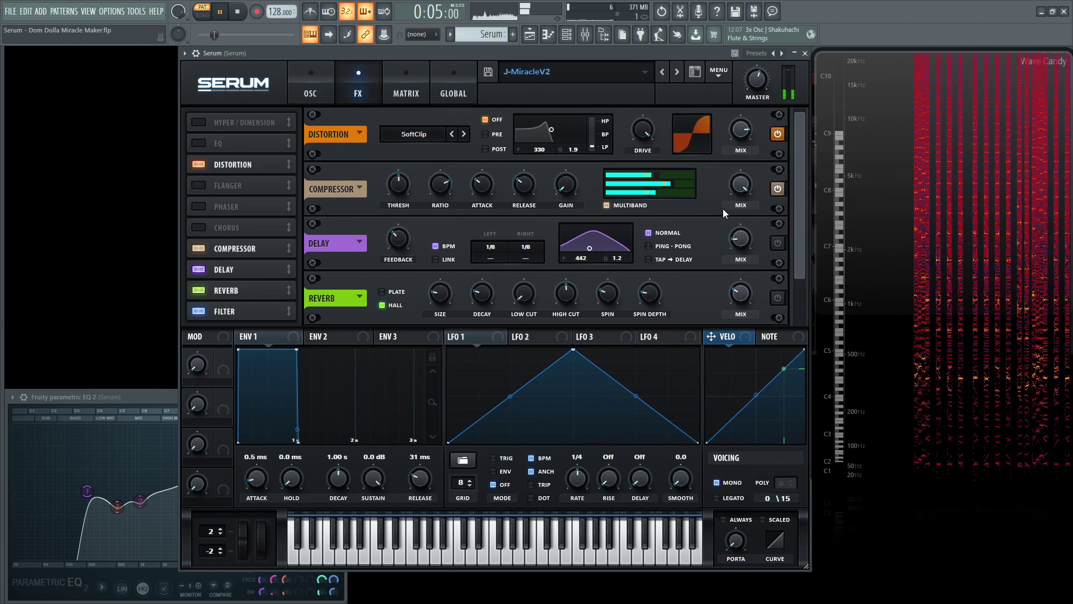
key("space")
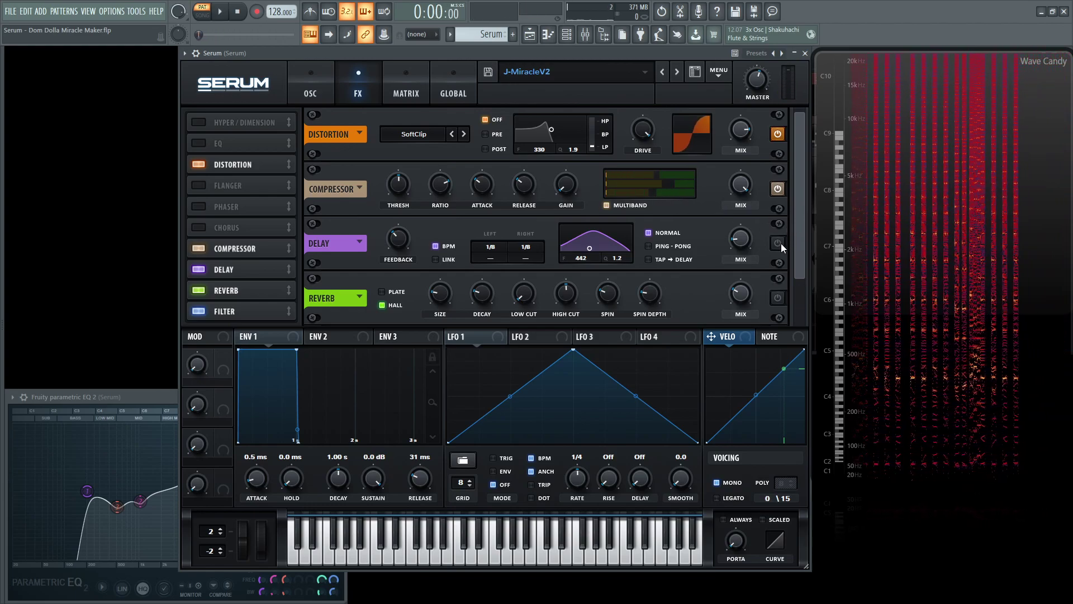
Power on the 1/8 delay, audition it, check its Feedback knob, and play again.
left_click(779, 243)
key("space")
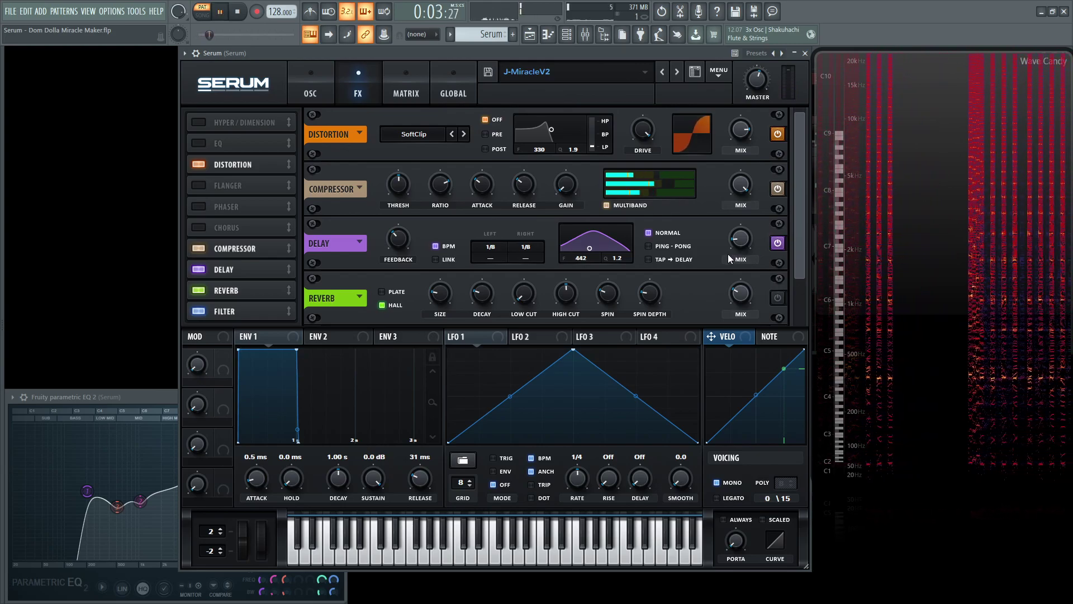
key("space")
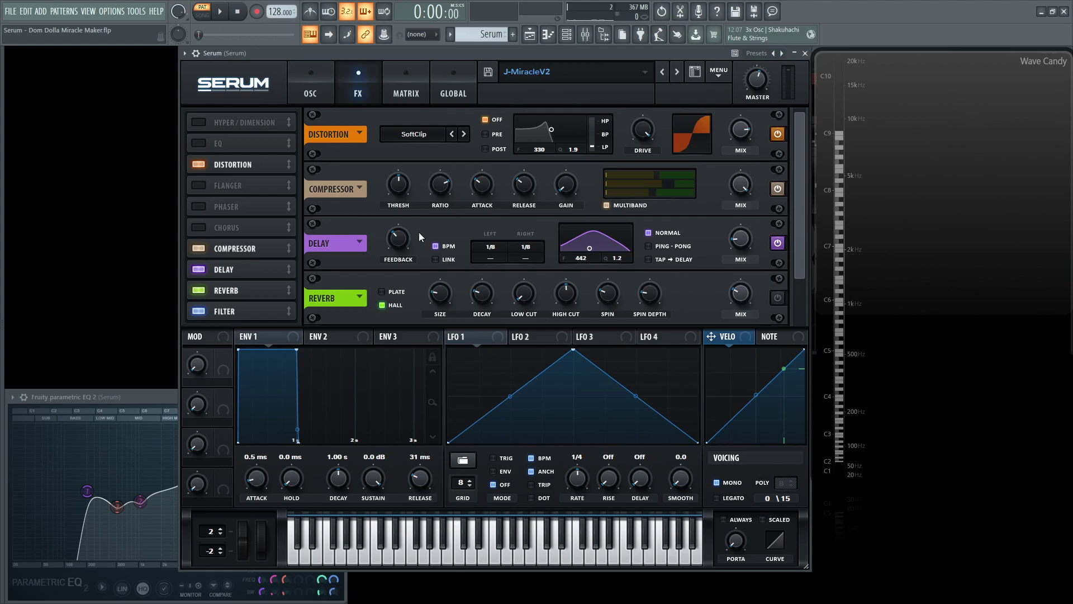
mouse_move(397, 243)
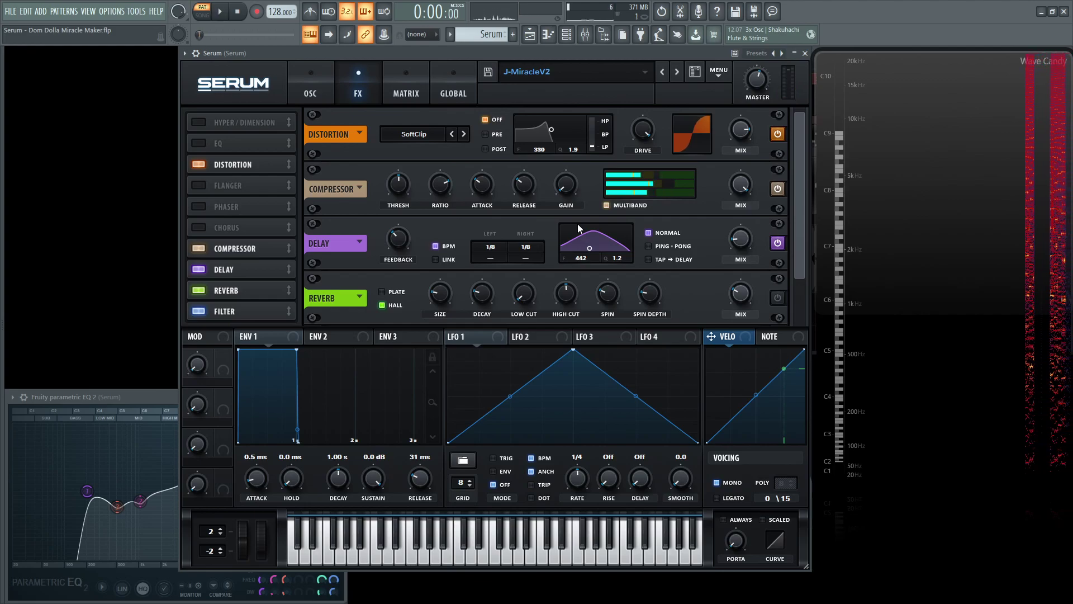
key("space")
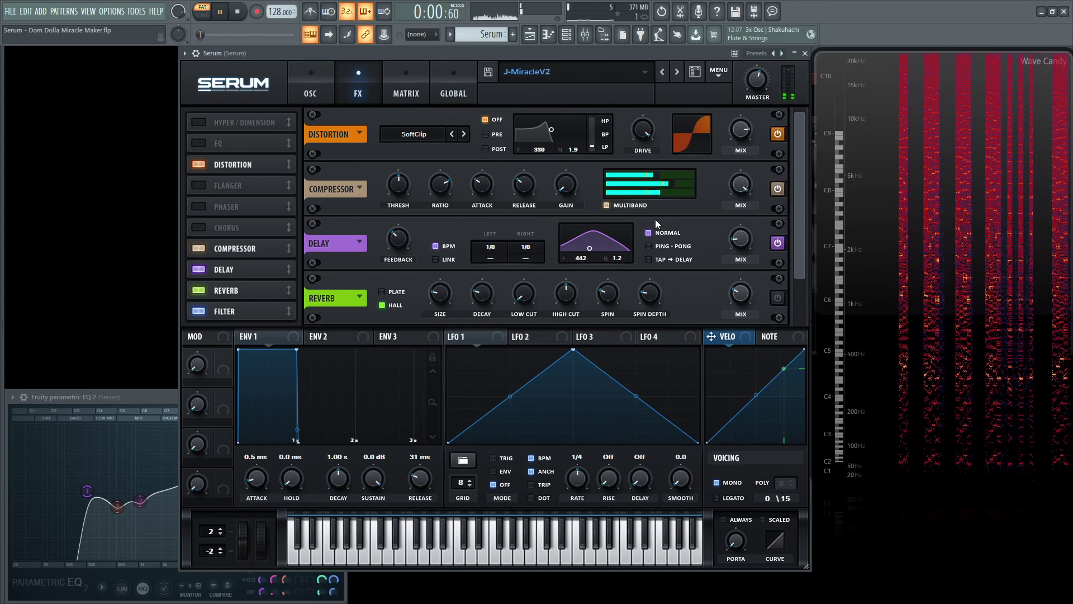
Power on the hall reverb (21% size, 3.4 s decay, 27% mix) and audition it.
scroll(797, 252, "down", 2)
key("space")
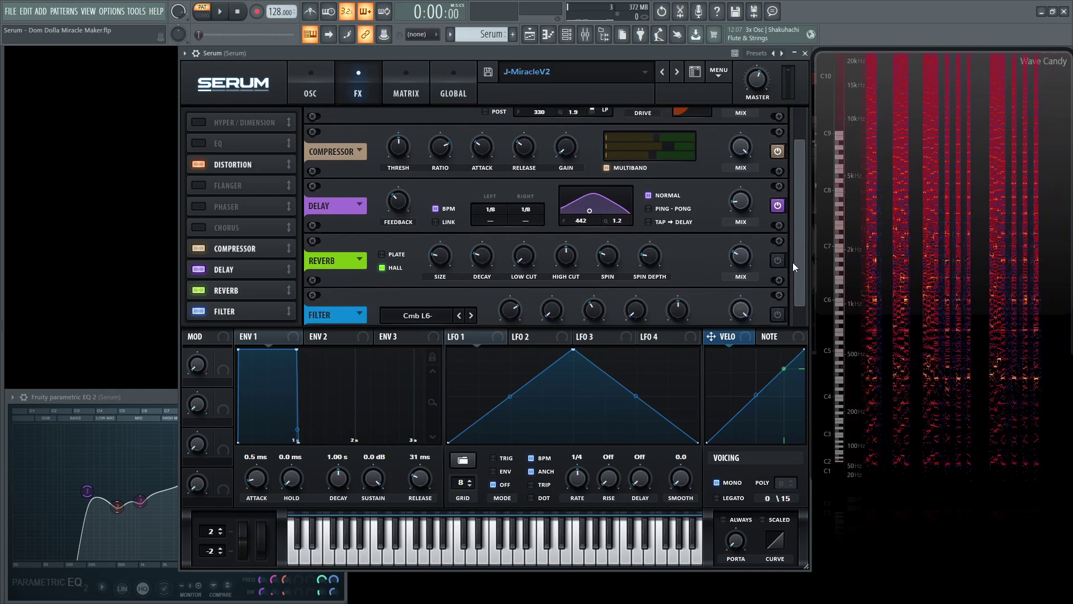
scroll(794, 267, "down", 1)
key("space")
left_click(776, 247)
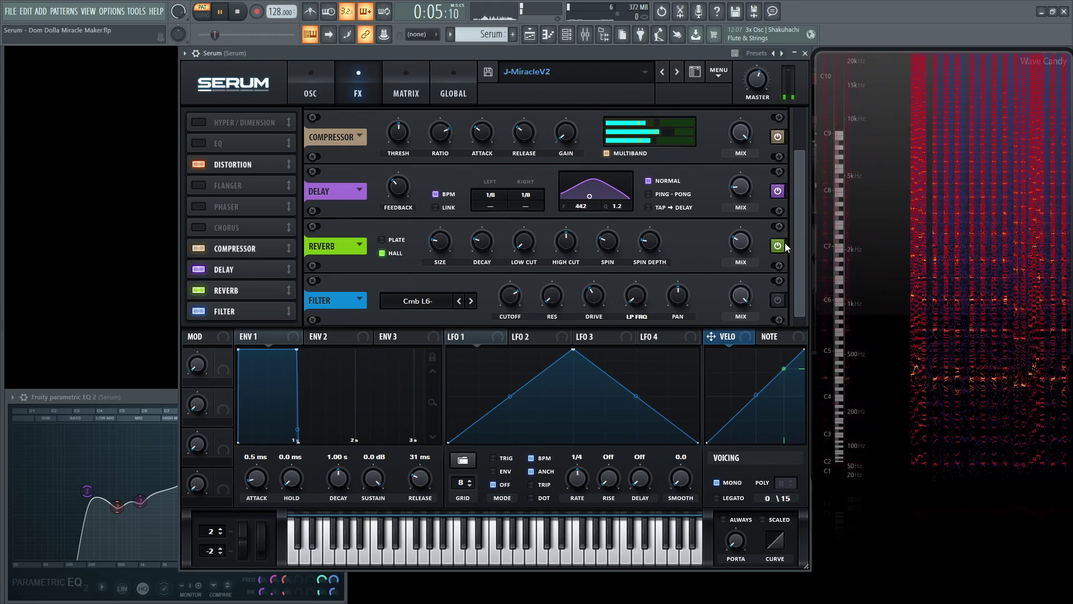
key("space")
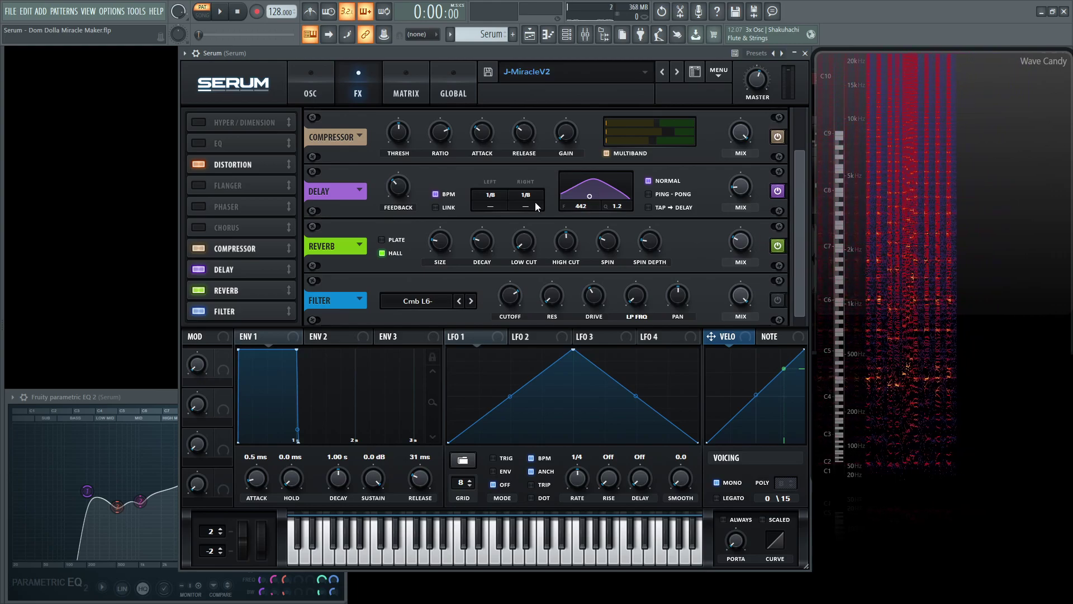
mouse_move(440, 244)
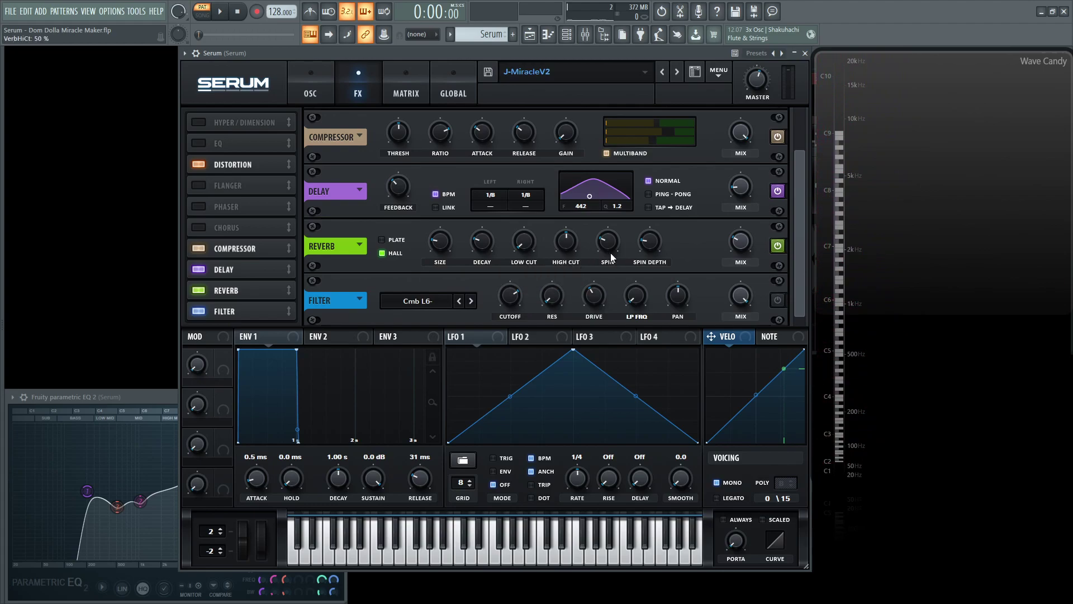
mouse_move(611, 251)
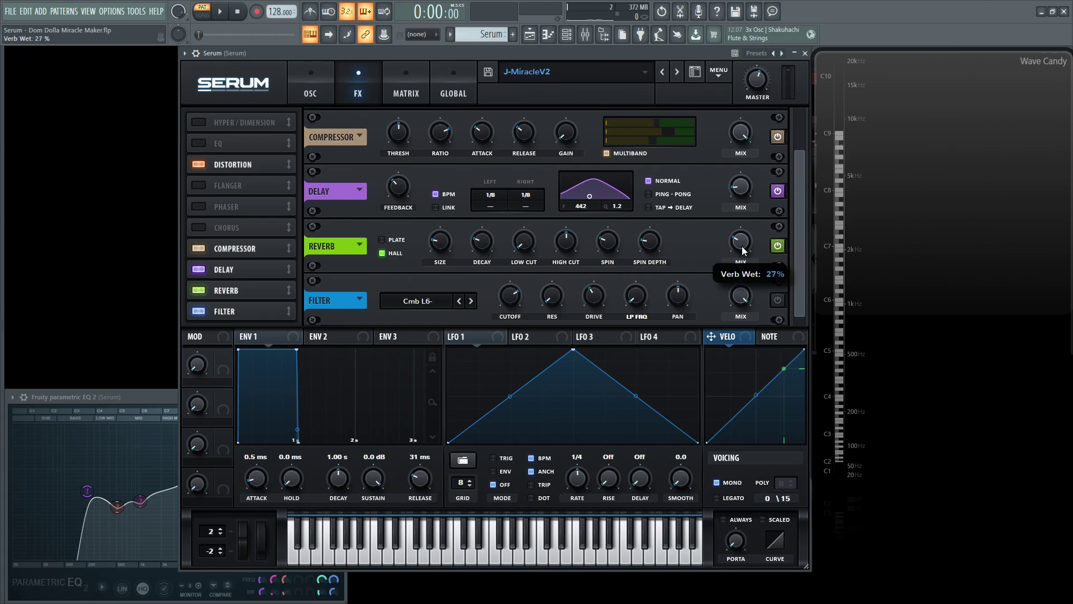
key("space")
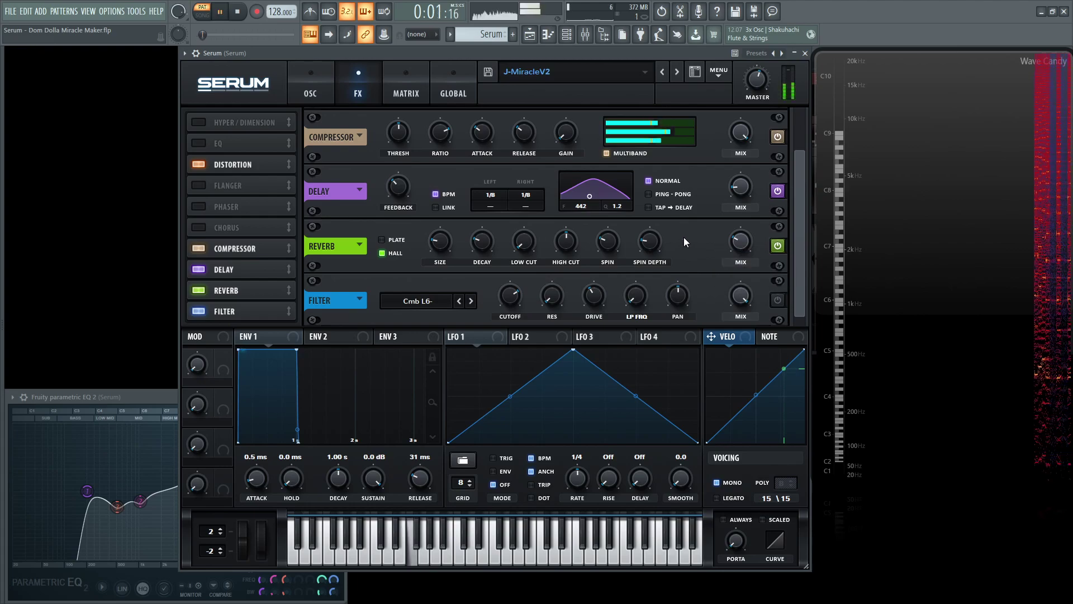
scroll(801, 243, "down", 1)
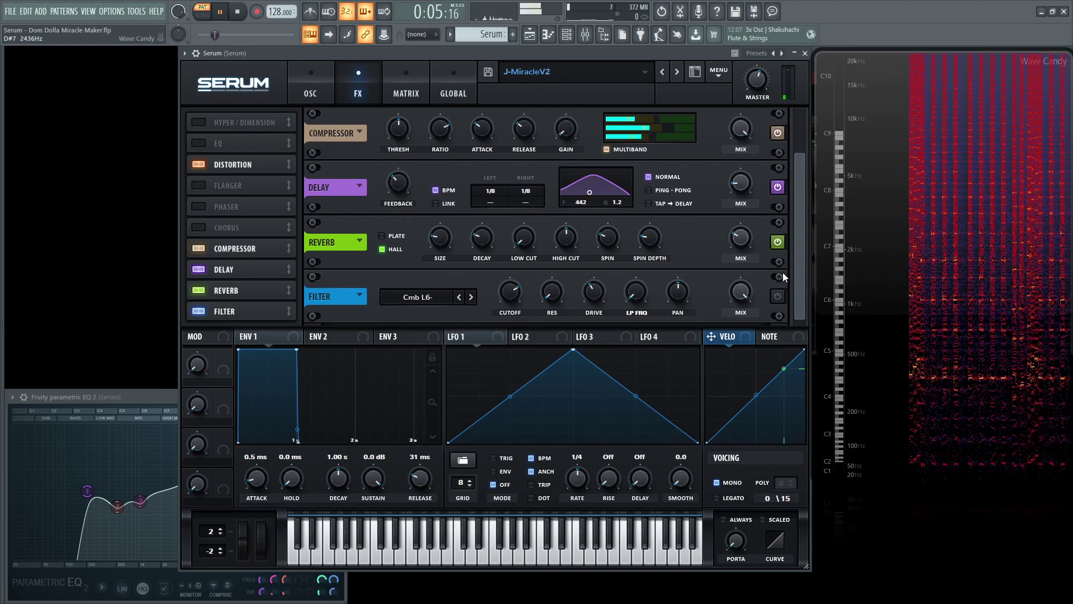
Restart playback and switch on the Cmb L6- comb filter to hear it on the lead.
key("space")
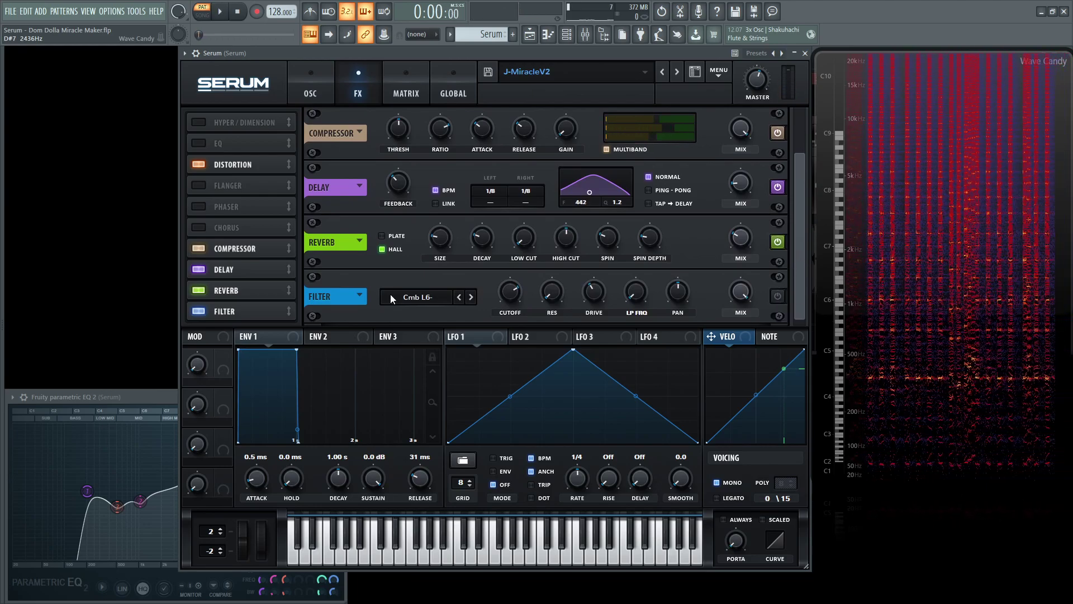
key("space")
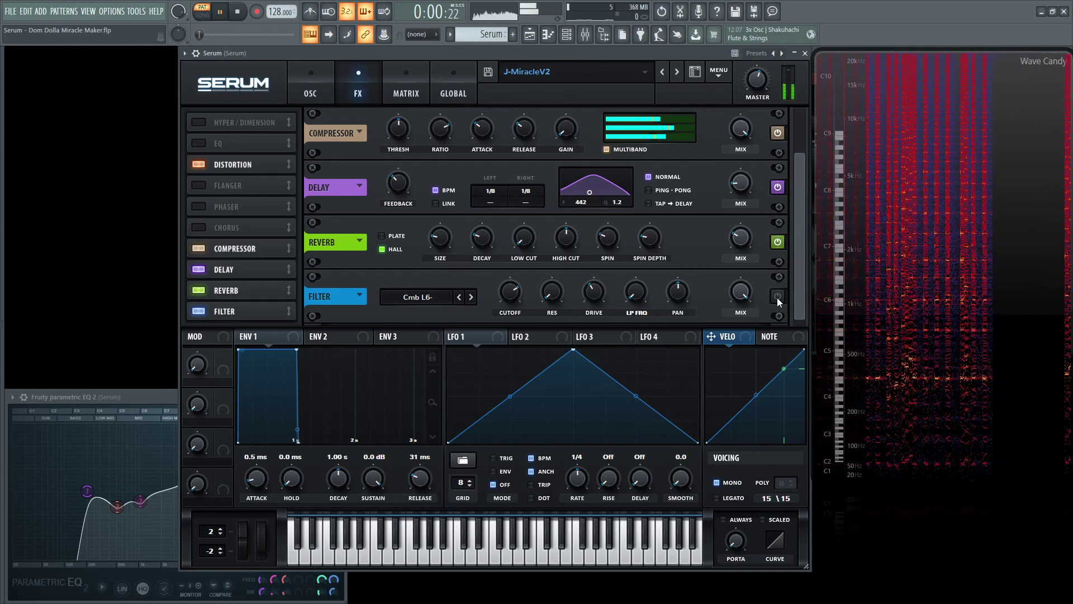
left_click(779, 297)
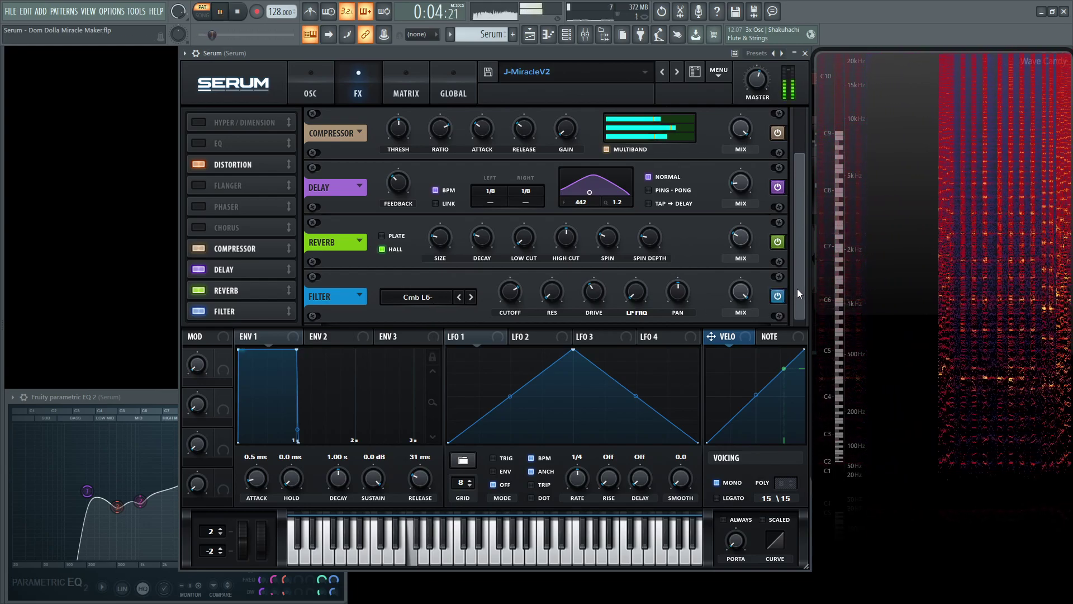
key("space")
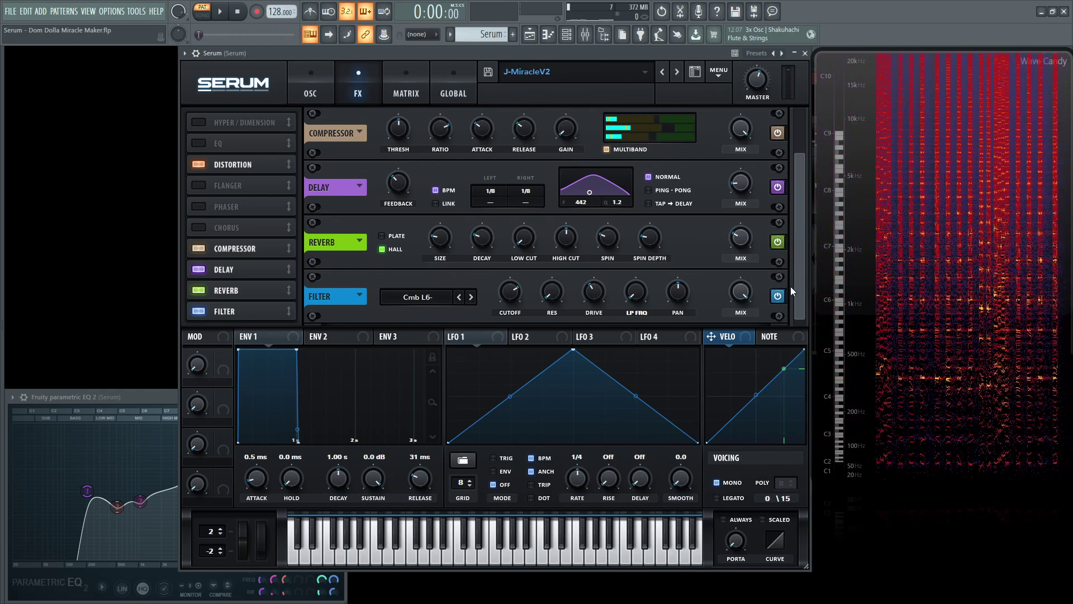
Replay the song, toggle the comb filter off and back on, and scroll the FX rack to the top.
mouse_move(510, 300)
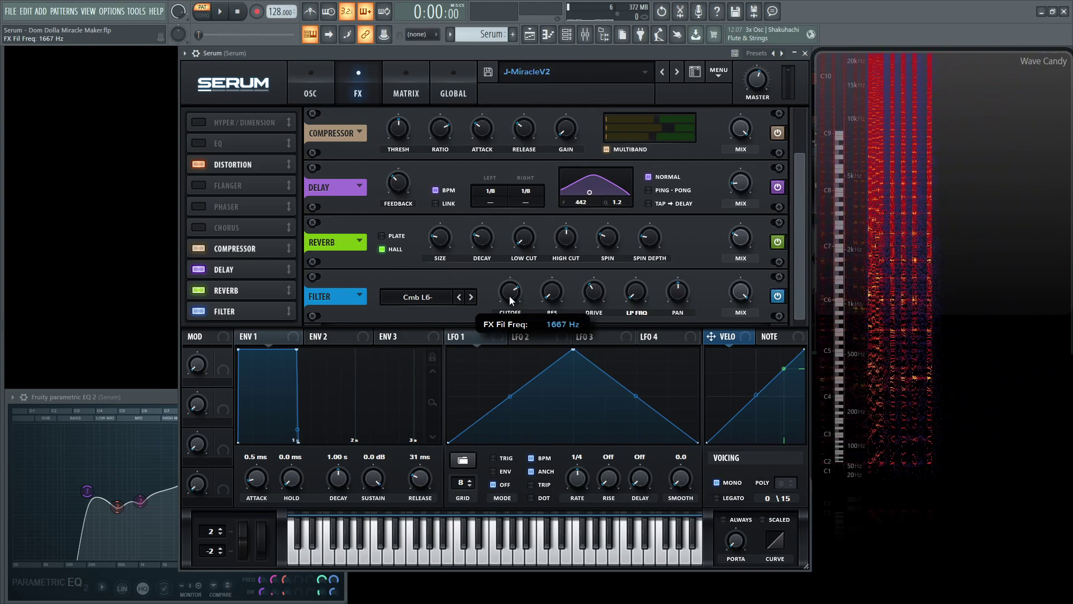
mouse_move(551, 295)
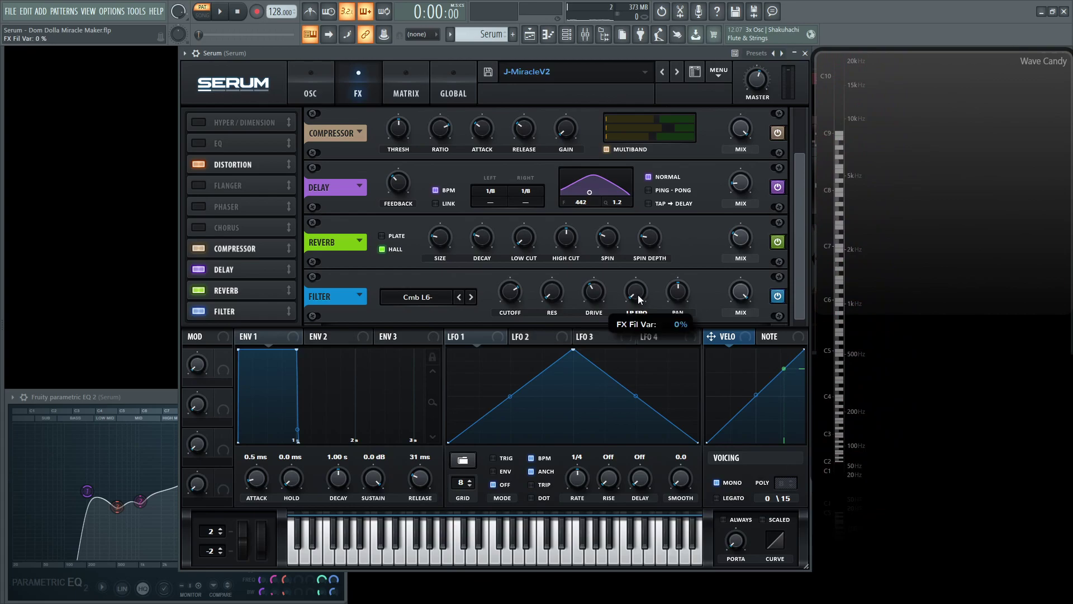
mouse_move(737, 298)
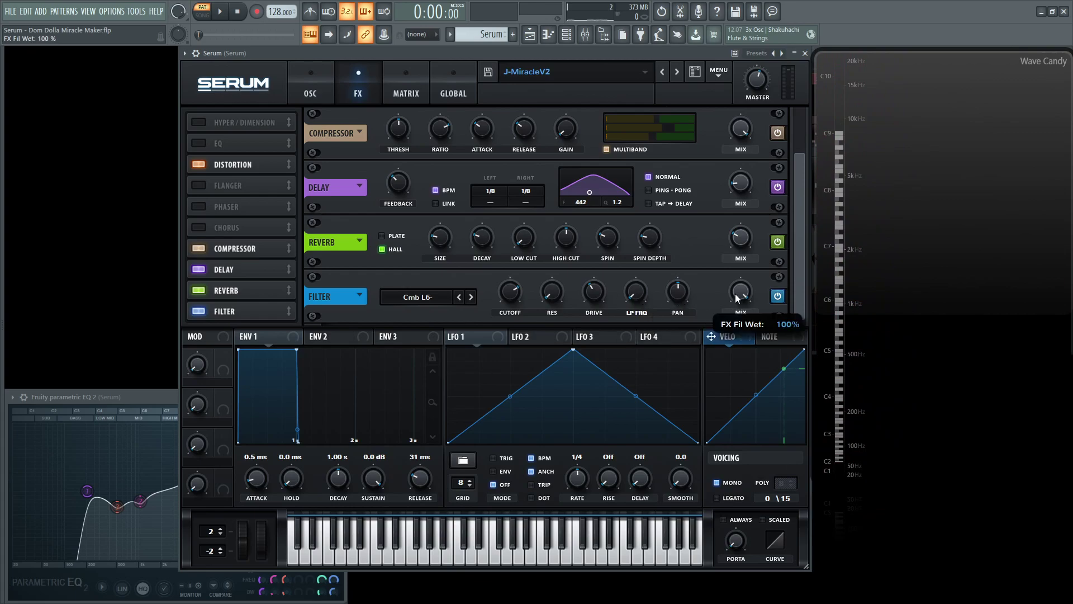
key("space")
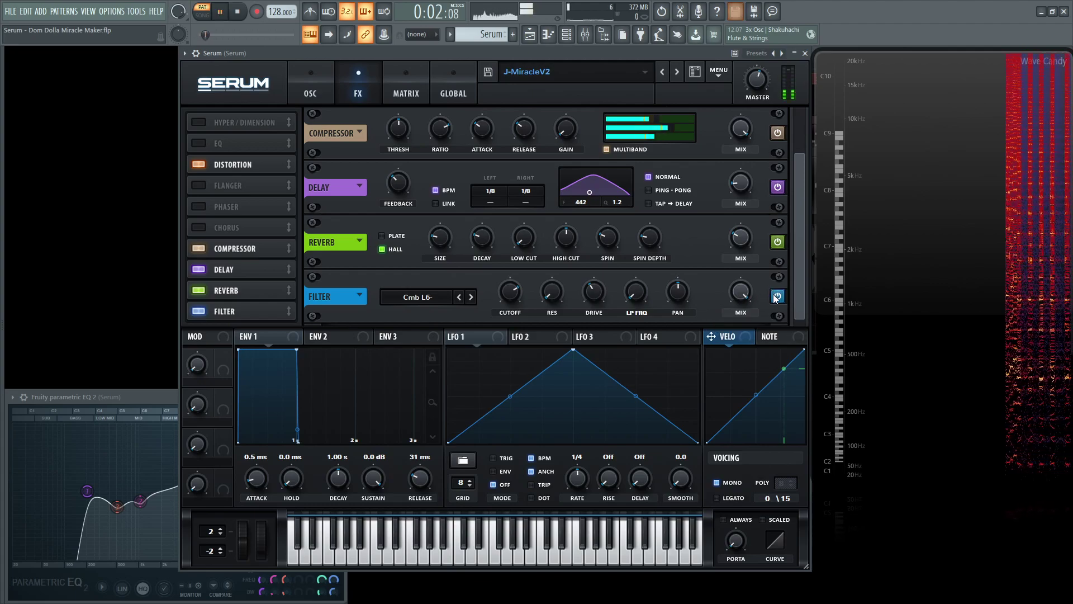
left_click(776, 297)
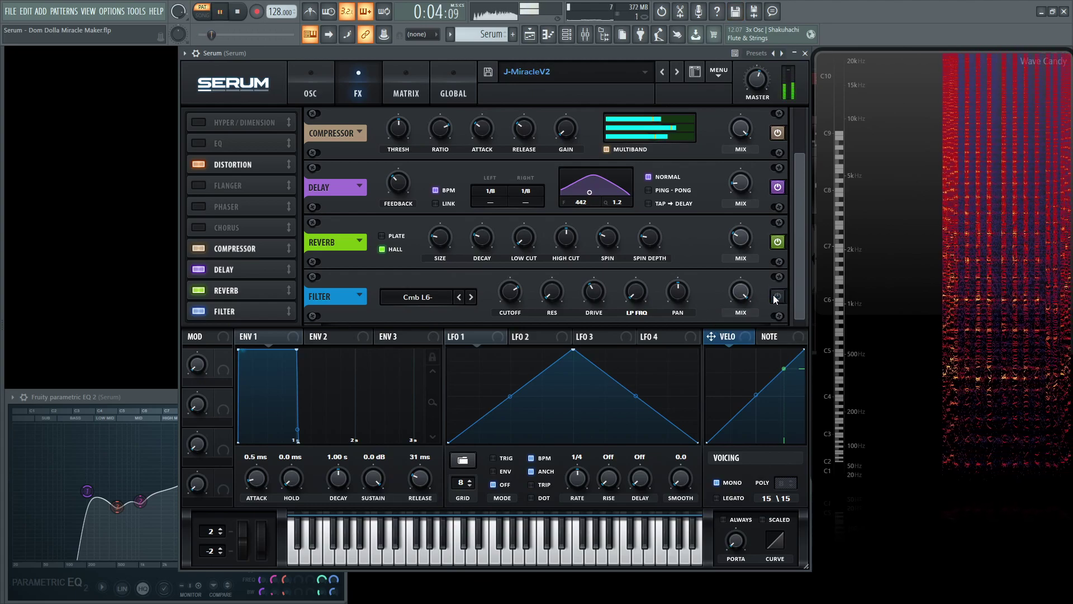
left_click(774, 295)
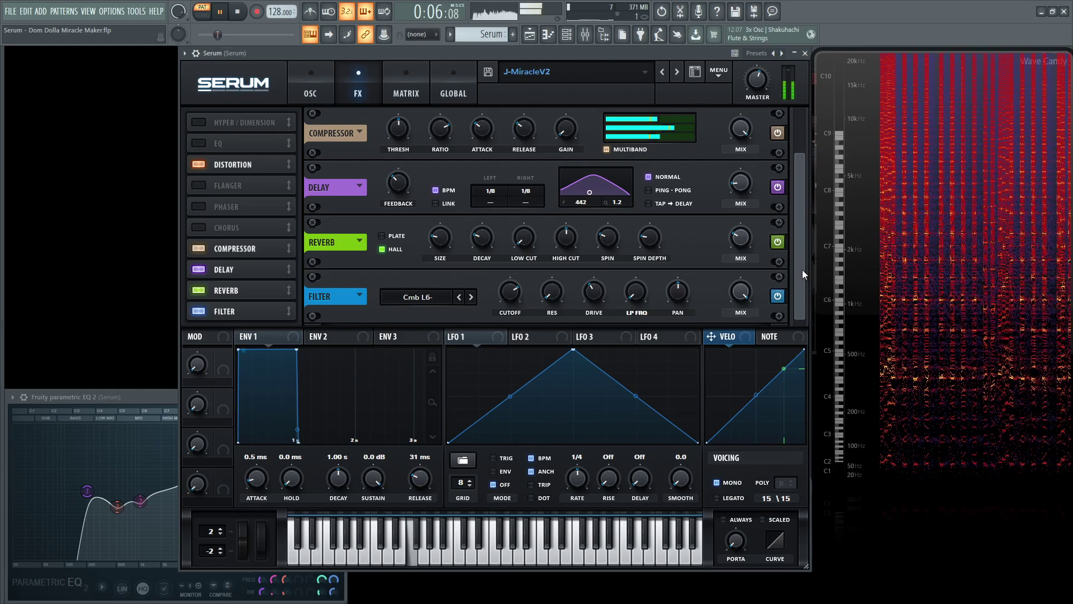
left_click_drag(803, 269, 792, 153)
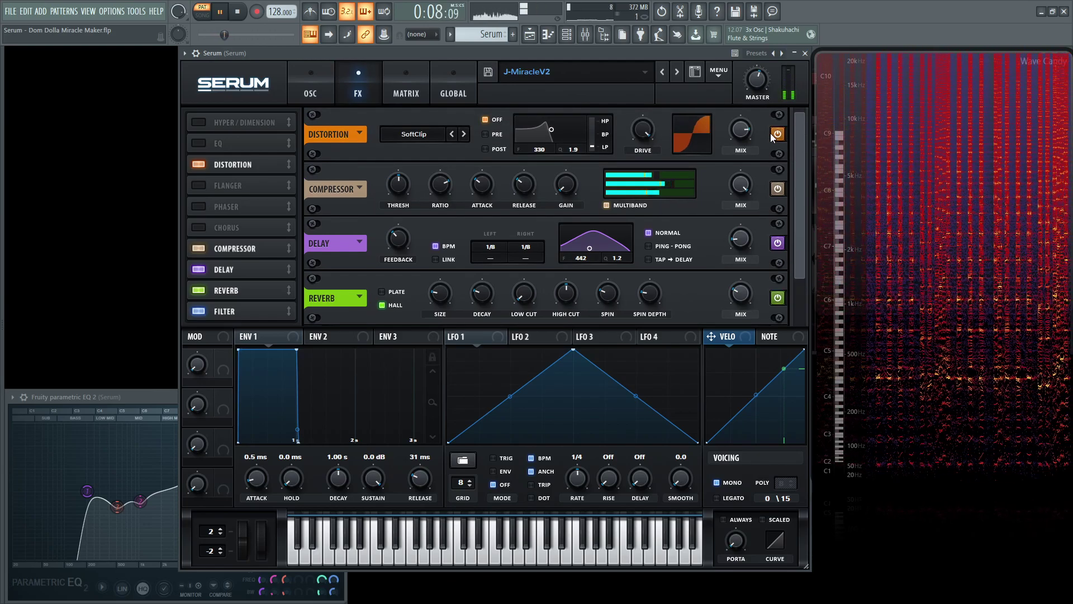
Show the saw, square and sub oscillator page, leave ENV1 release at 31 ms, and audition the lead.
key("space")
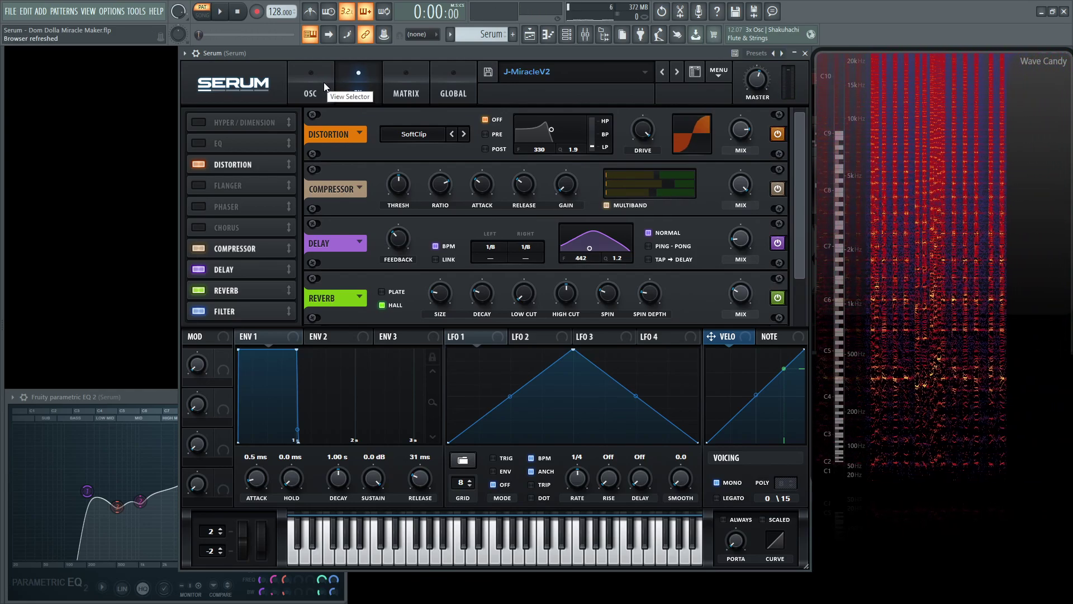
left_click(320, 86)
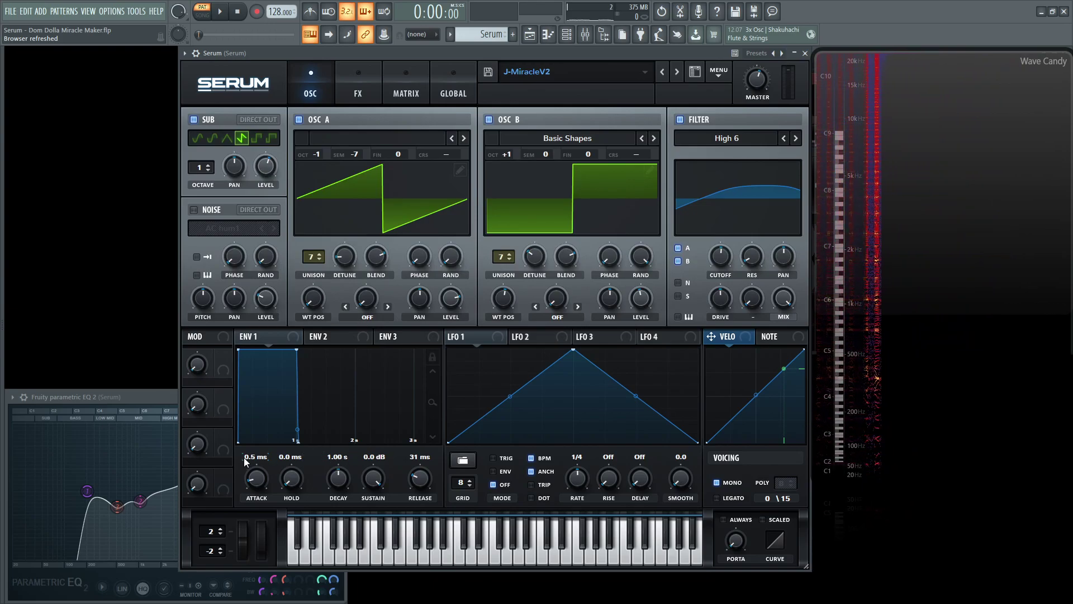
double_click(420, 479)
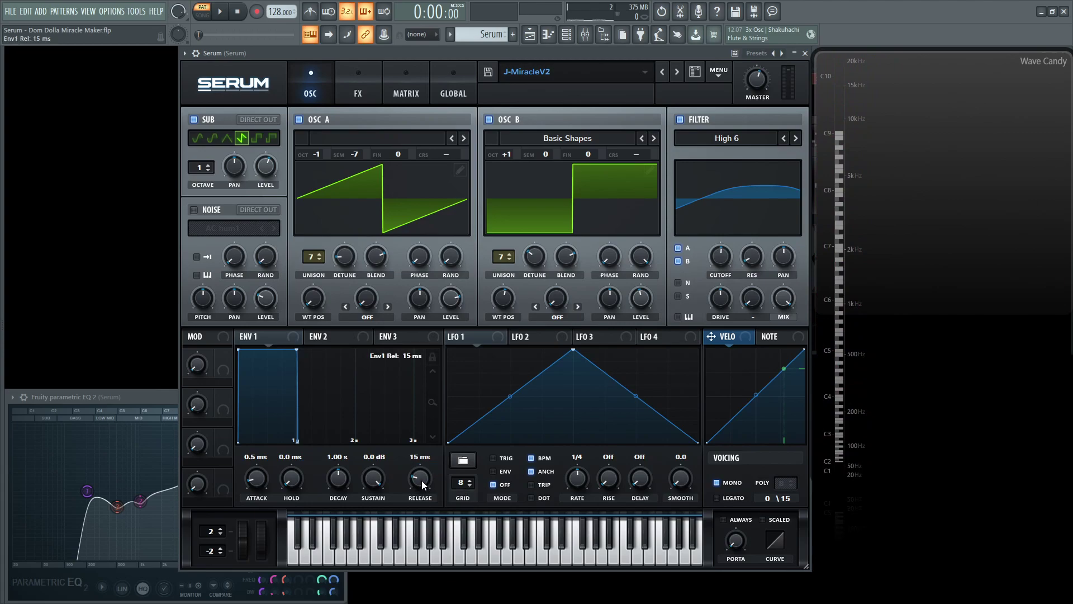
scroll(420, 480, "up", 5)
key("space")
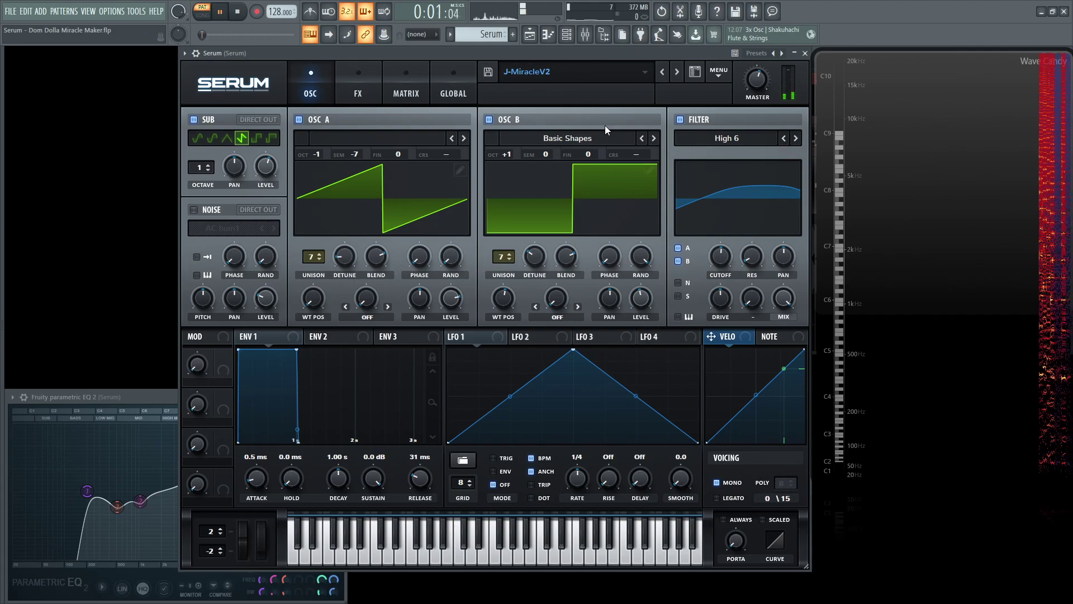
key("space")
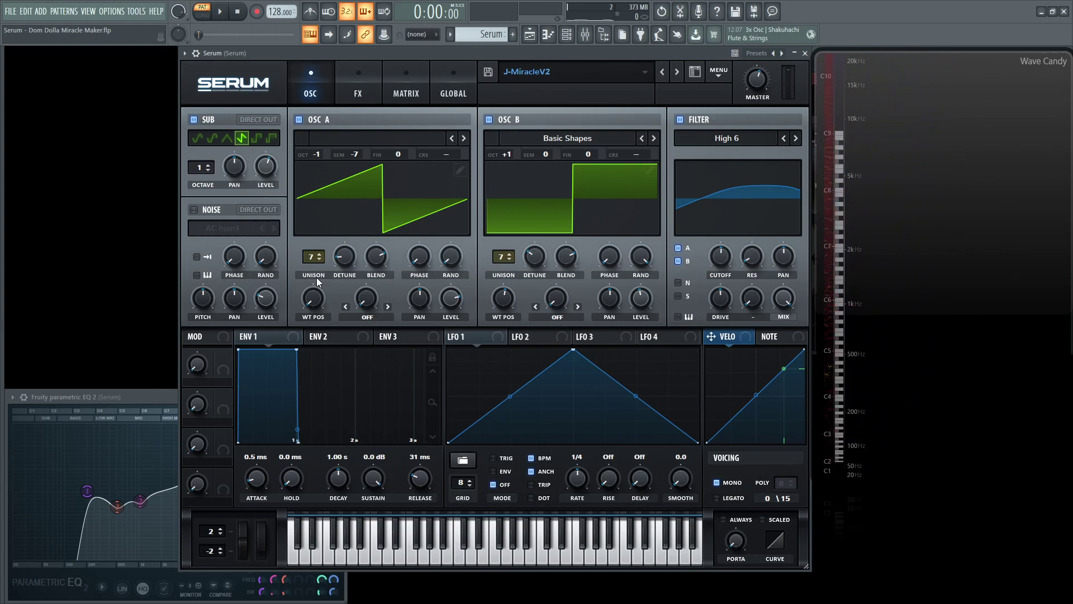
Open the Mixer with F9, stop playback, and place the Fruity parametric EQ 2 window above it.
left_click_drag(142, 393, 176, 237)
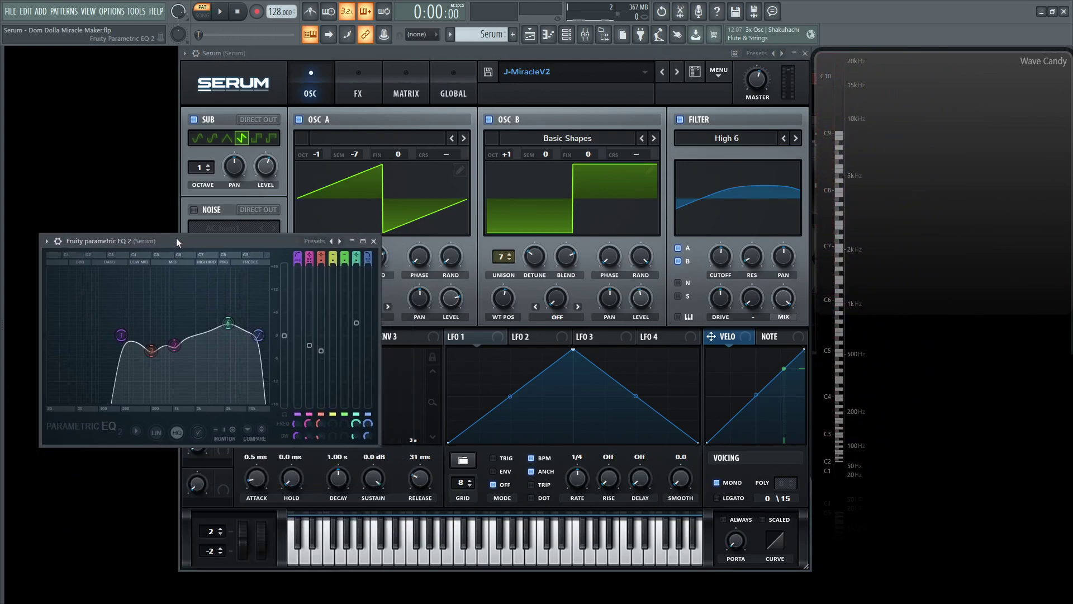
key("F9")
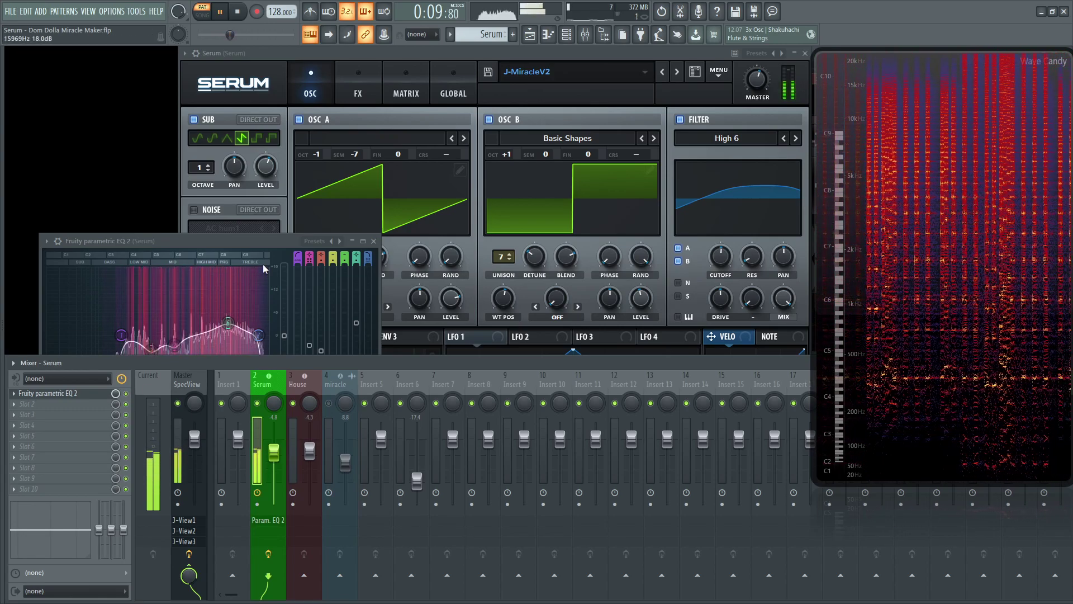
key("space")
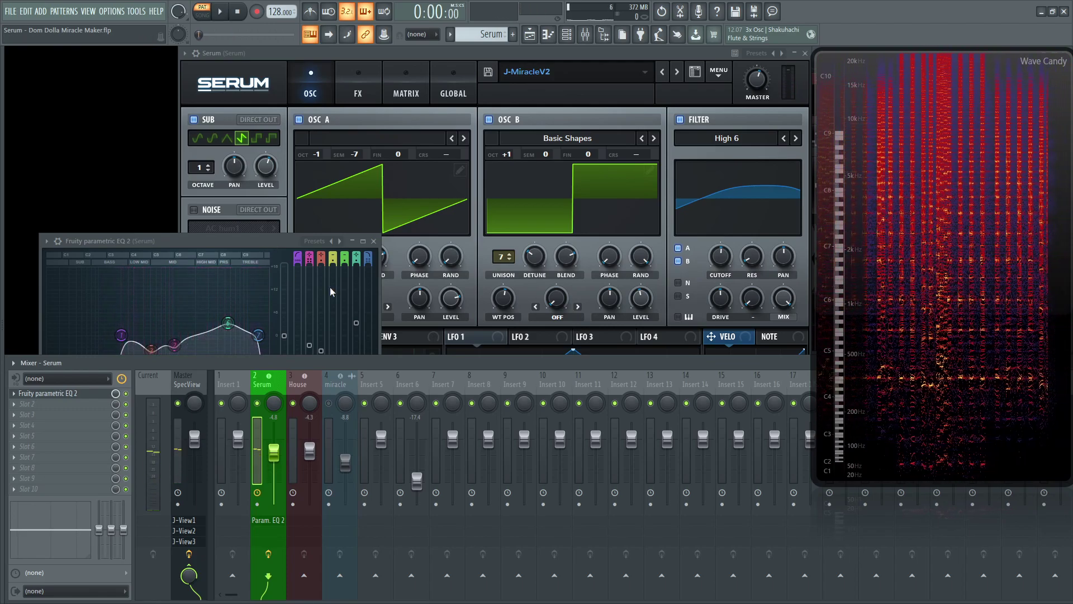
left_click_drag(267, 242, 346, 202)
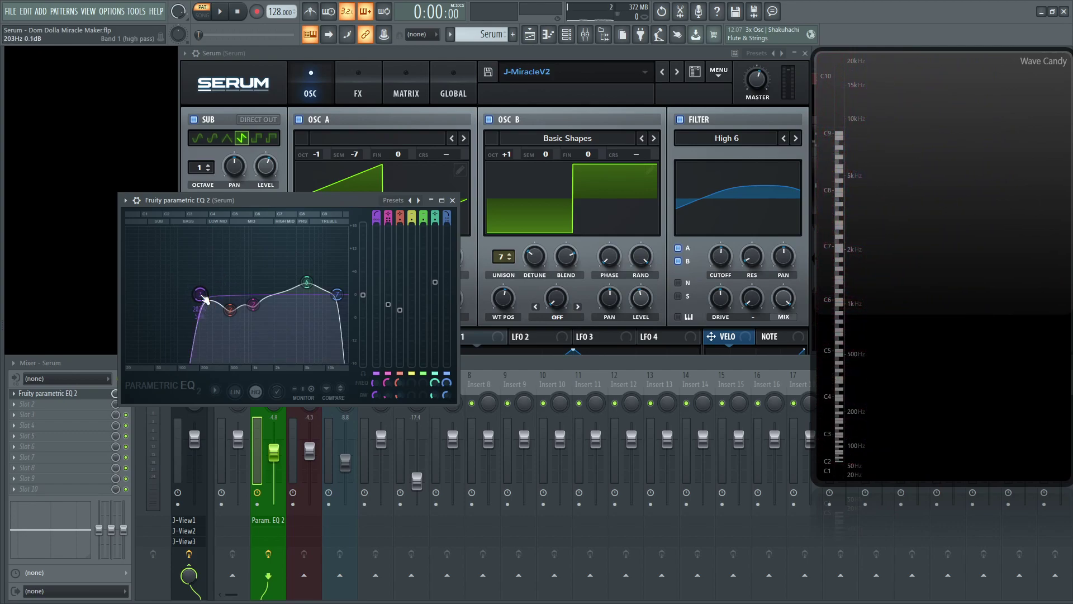
Enlarge and reposition the parametric EQ window to reveal Serum, then bring up the Playlist.
left_click_drag(459, 402, 860, 599)
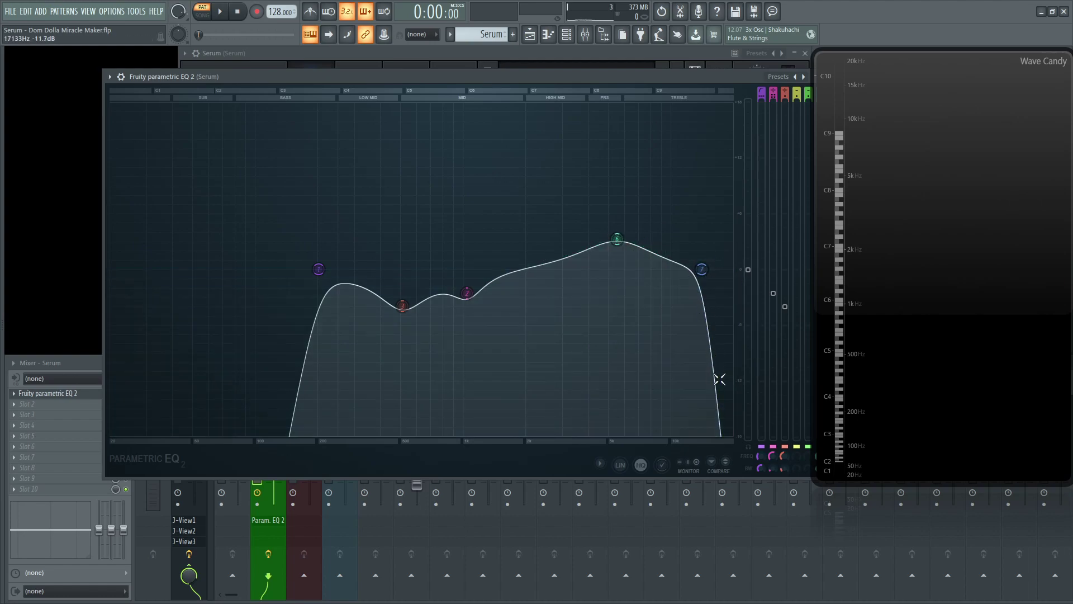
left_click_drag(754, 76, 688, 89)
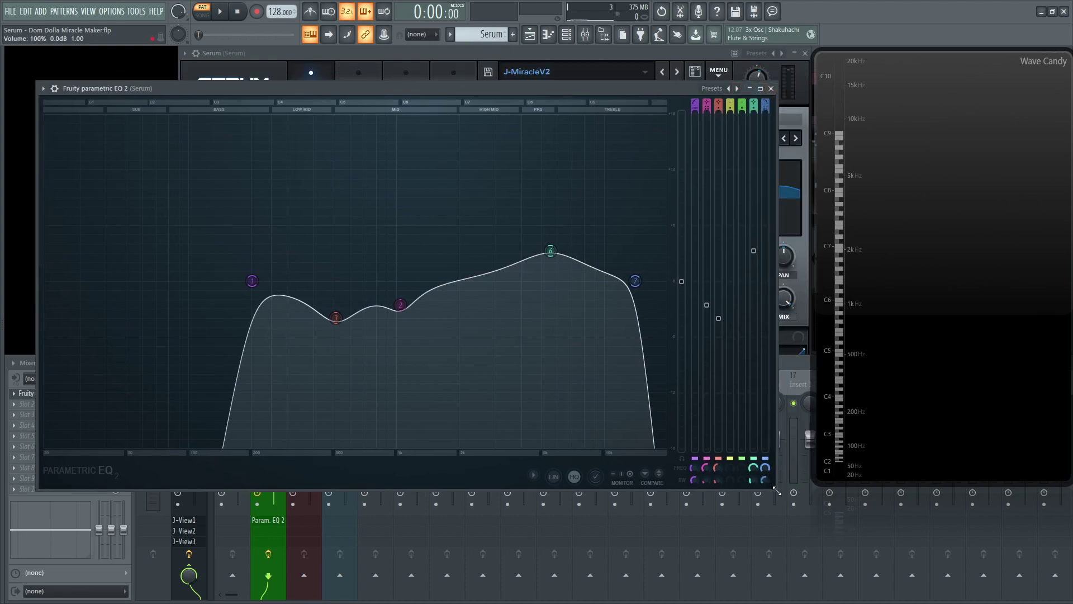
left_click_drag(777, 490, 585, 366)
key("F5")
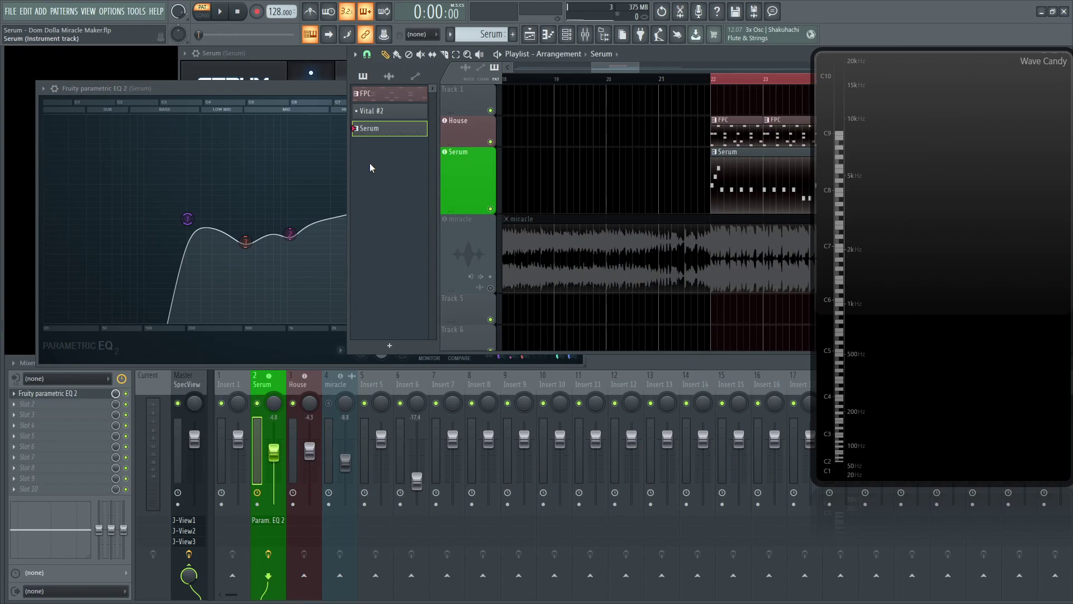
Reopen the parametric EQ from the Serum mixer slot and enlarge it near the top of the screen.
left_click(317, 87)
left_click(585, 88)
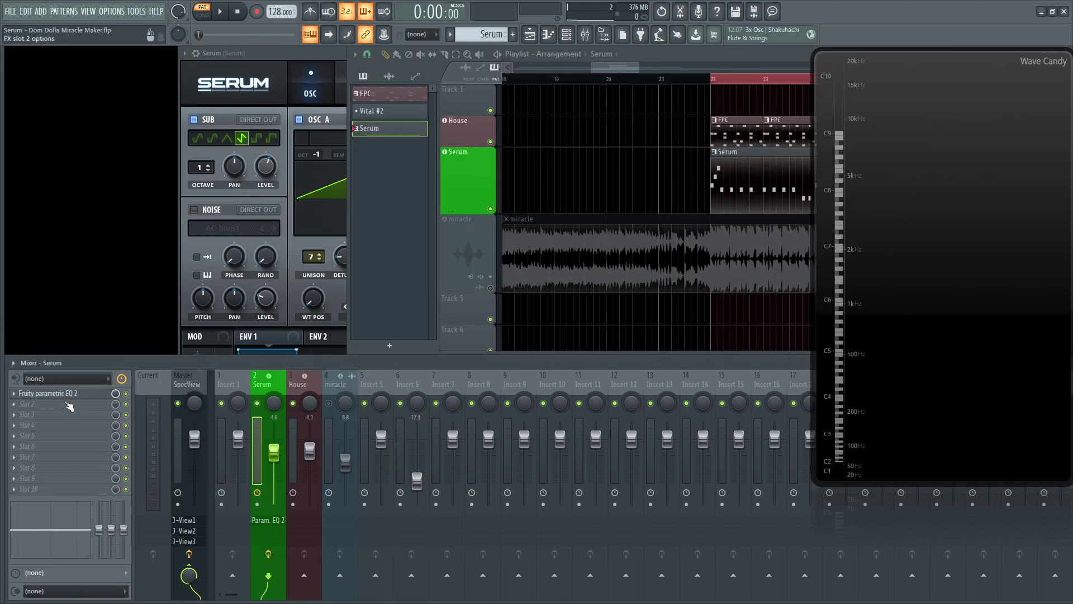
left_click(71, 393)
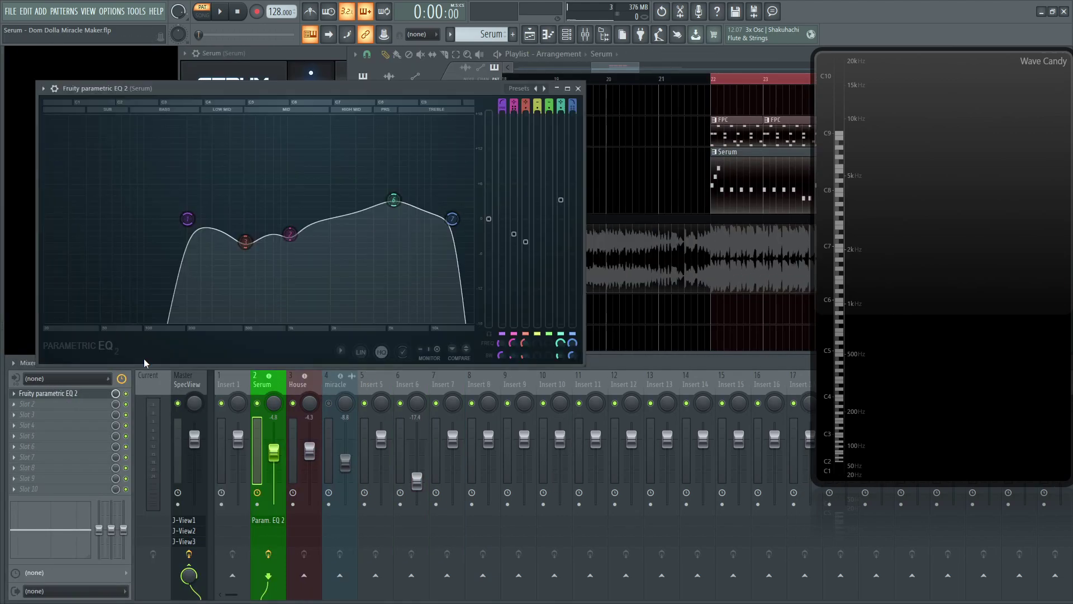
left_click_drag(280, 88, 256, 44)
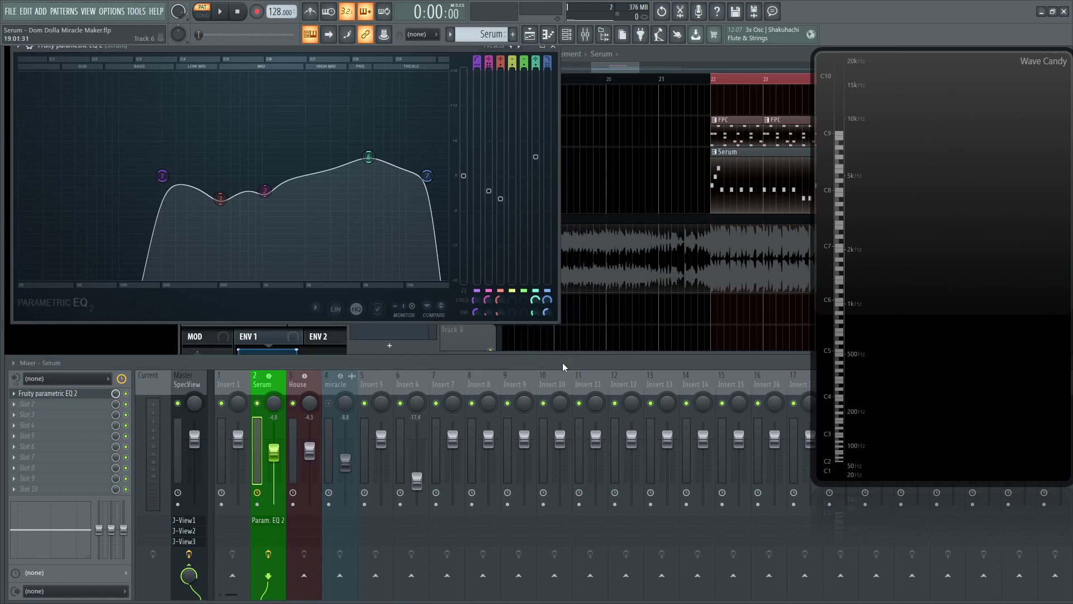
left_click_drag(559, 323, 777, 523)
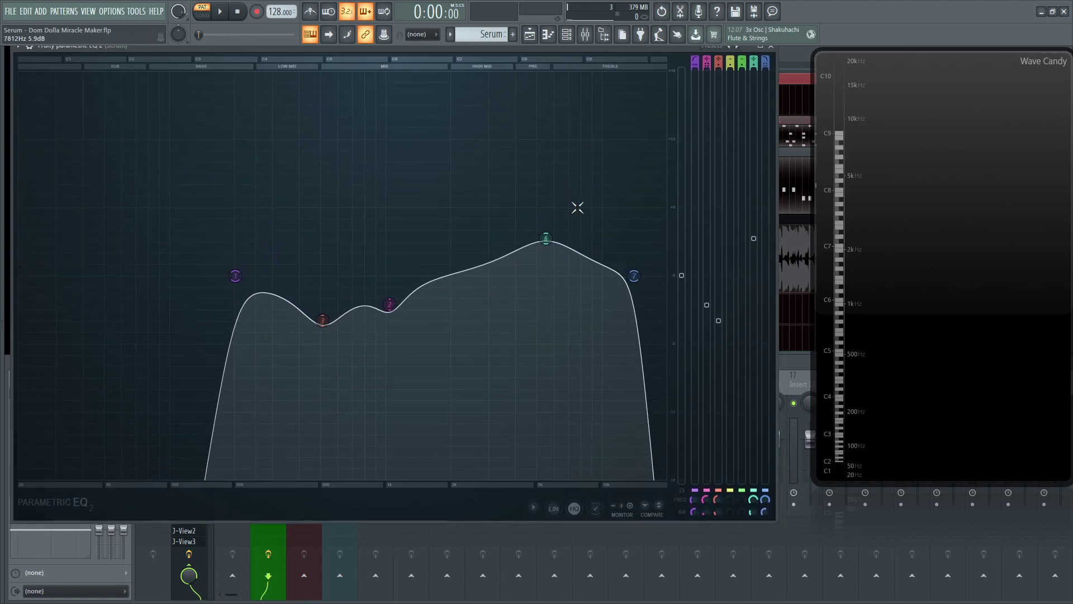
Play the song to compare the EQ curve with the live spectrum, then close the EQ.
key("space")
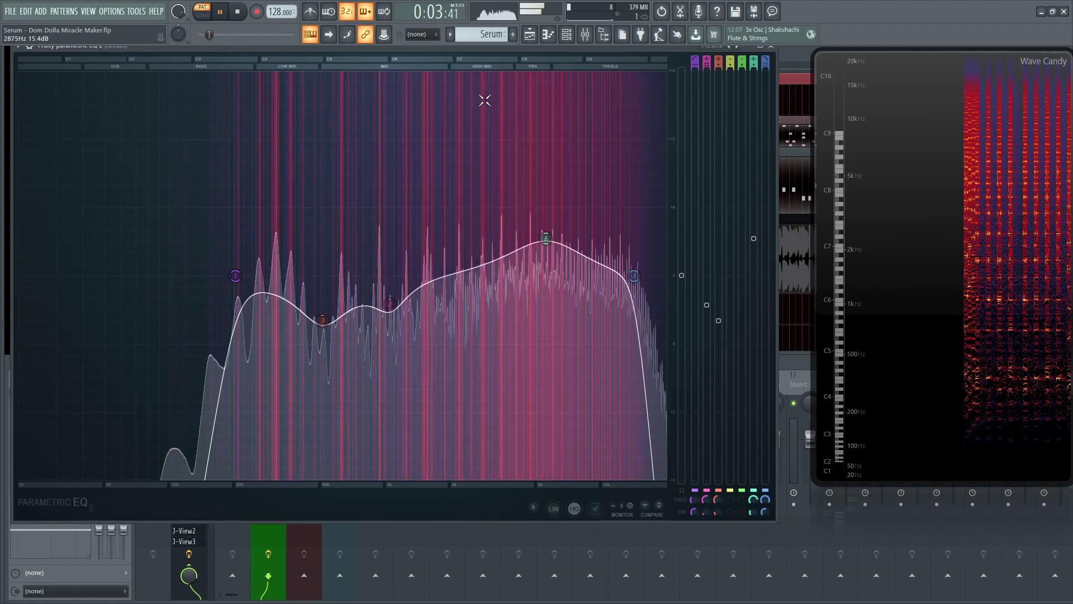
left_click_drag(616, 44, 617, 54)
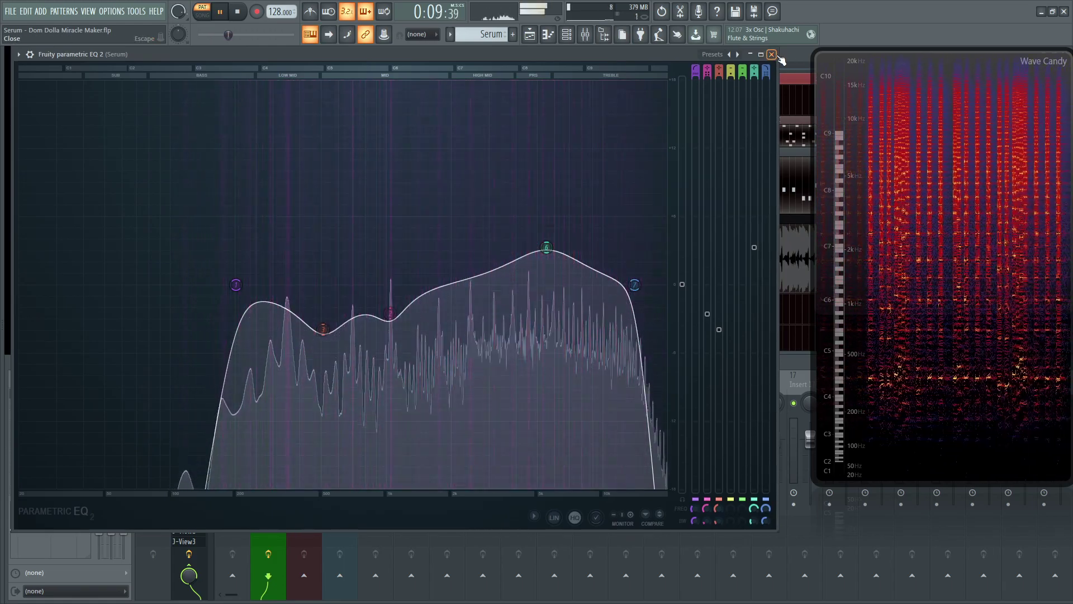
left_click(772, 55)
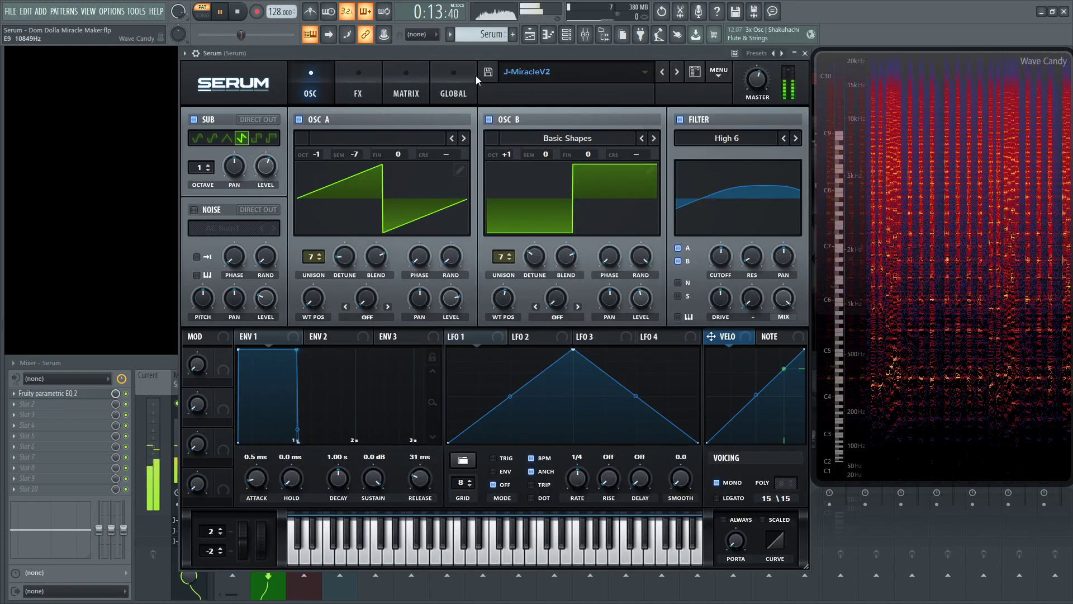
Show Serum's effects page, open the Playlist, and play the arrangement from bar 22, then stop.
left_click(373, 96)
mouse_move(803, 142)
left_mouse_down()
mouse_move(800, 171)
mouse_move(801, 140)
left_mouse_up()
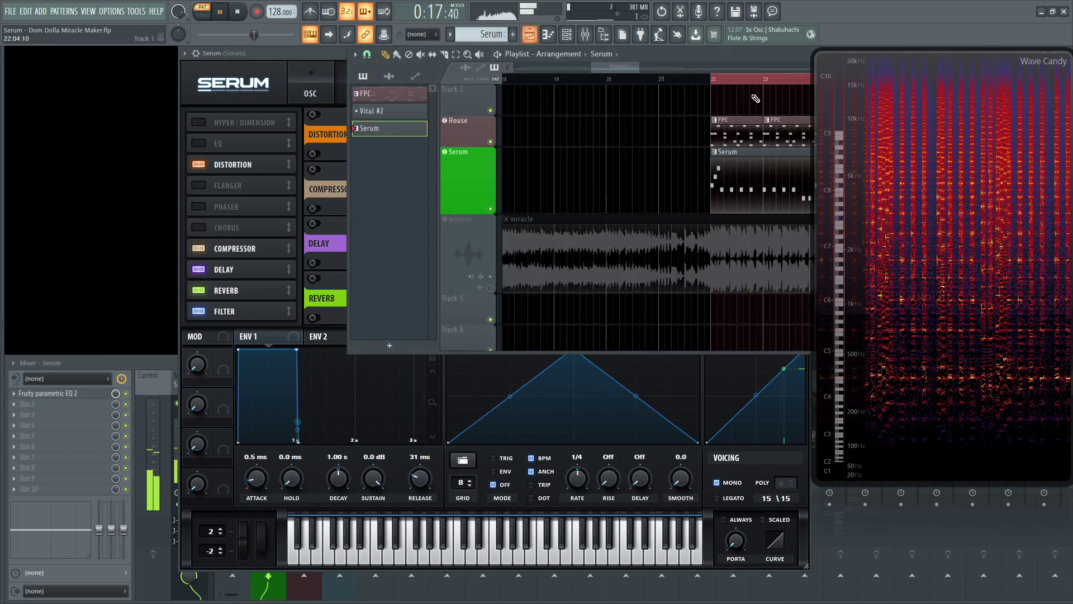
key("F5")
left_click(726, 90)
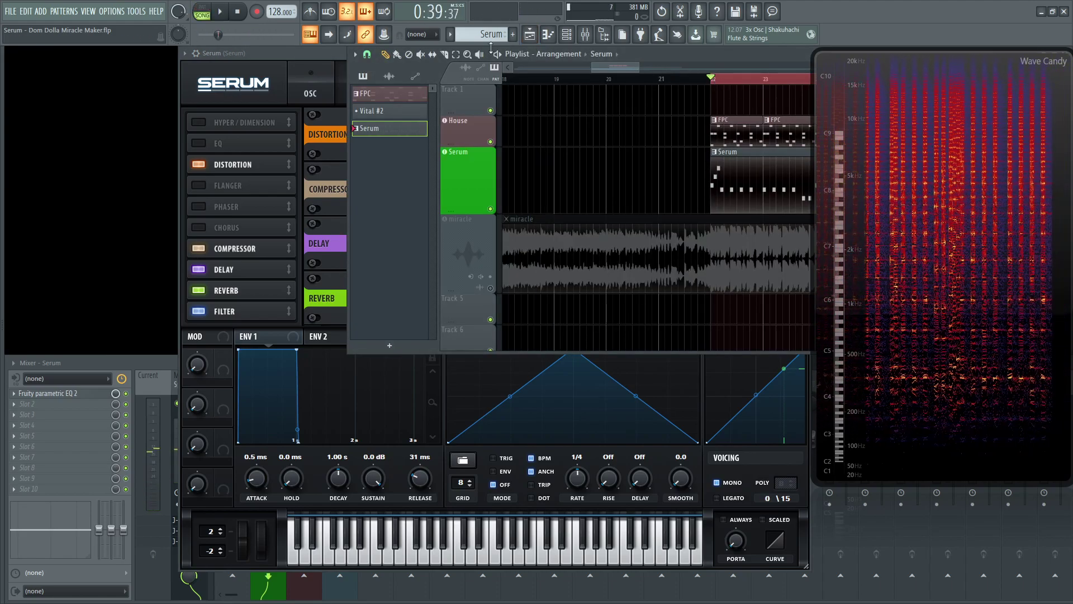
left_click(221, 12)
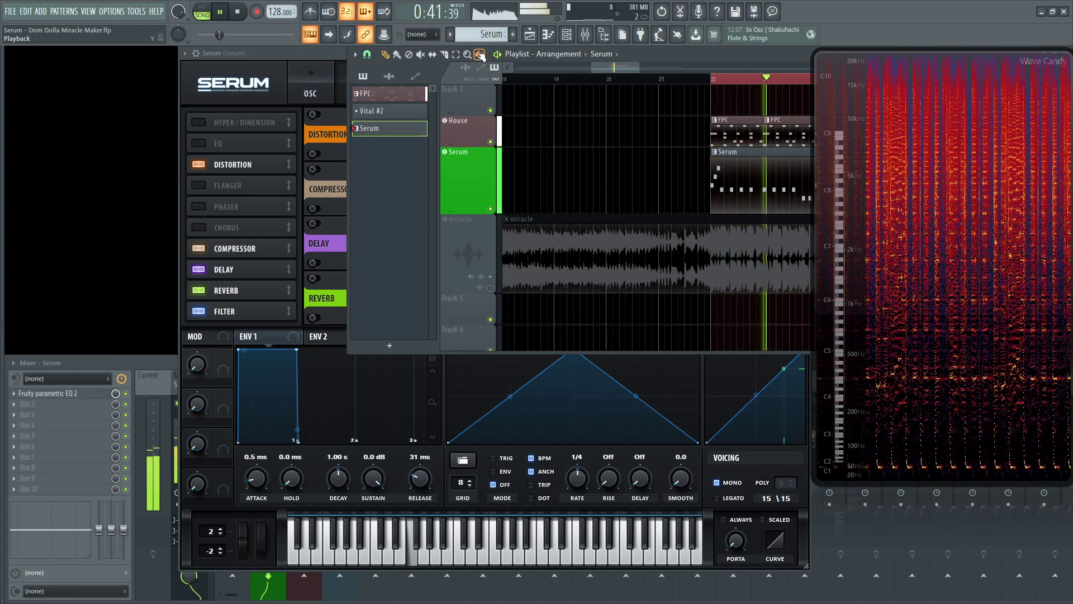
key("space")
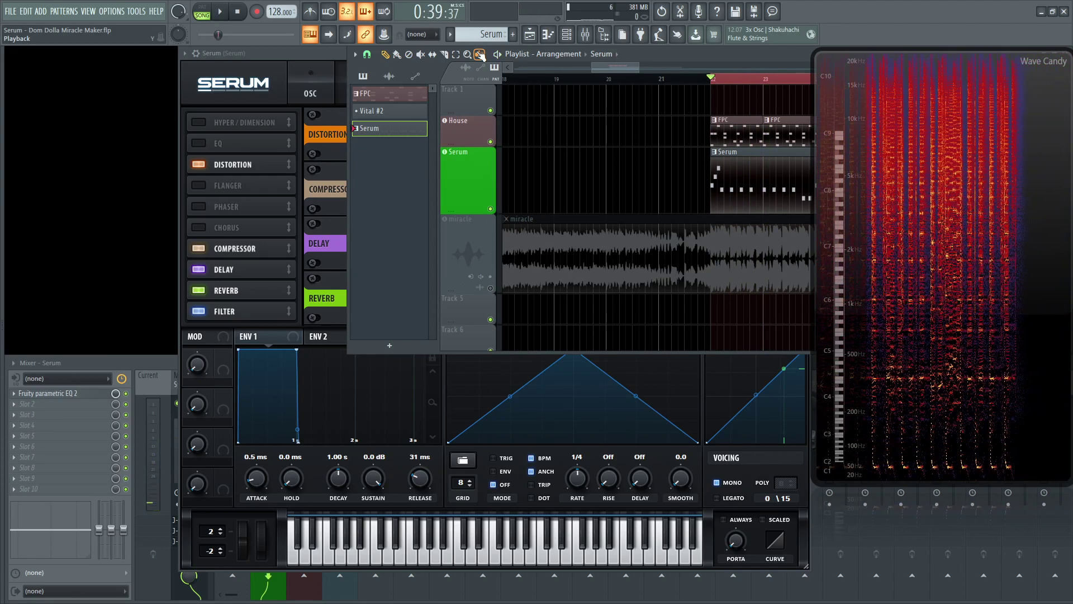